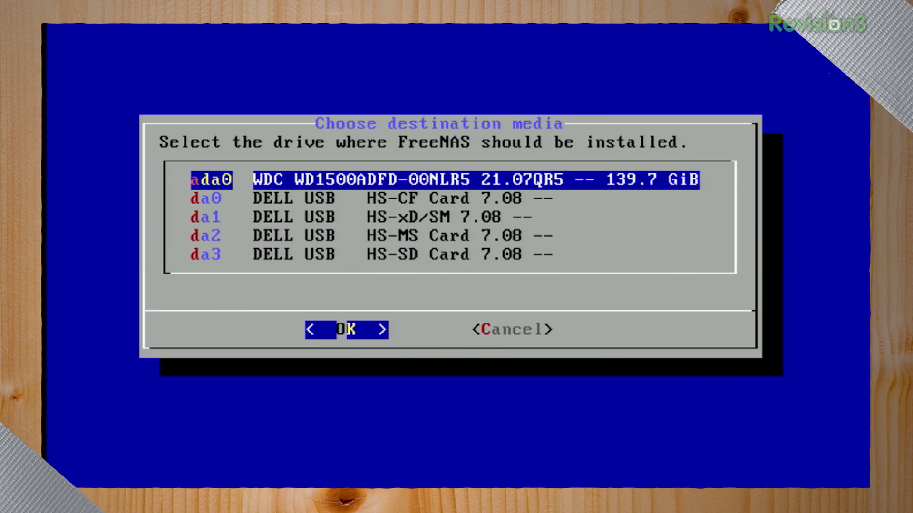
# Choose the 139.7 GiB ada0 drive as the FreeNAS installation destination
pyautogui.press('Return')
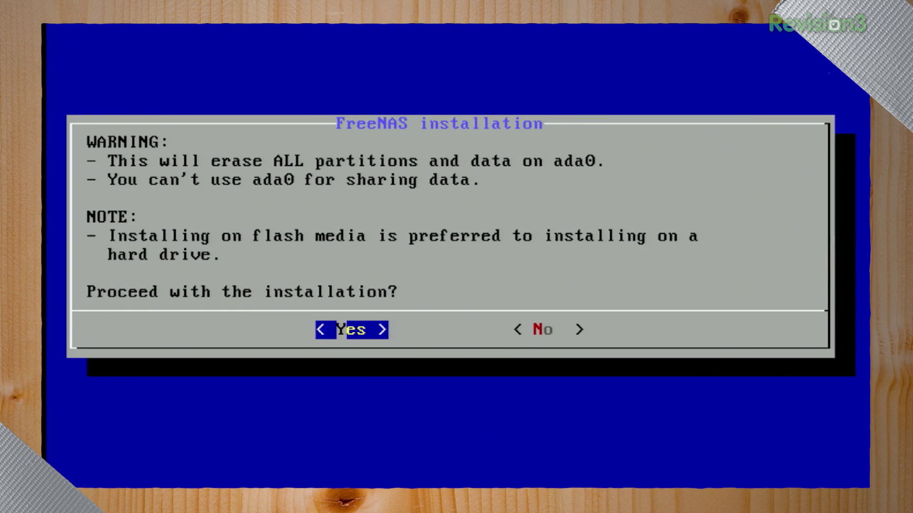
pyautogui.press('Return')
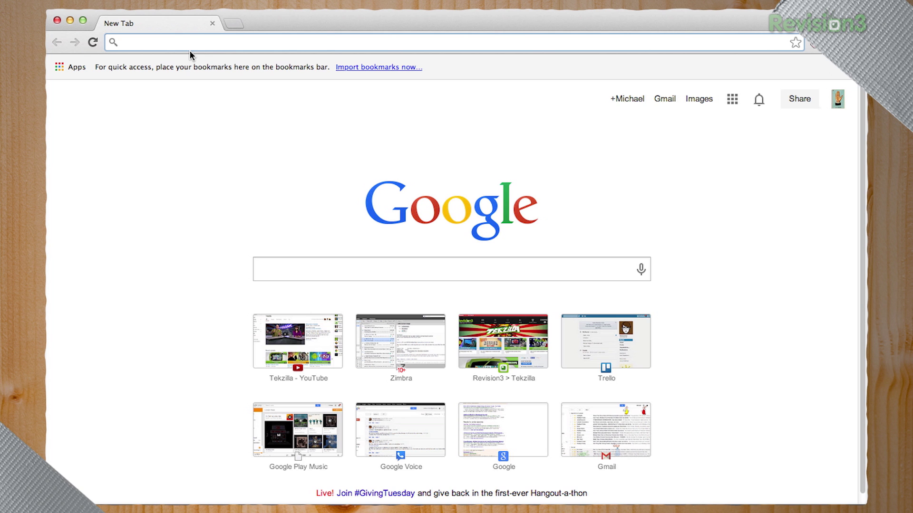
# Load the FreeNAS web interface at 192.168.1.232 in Chrome
pyautogui.write('19')
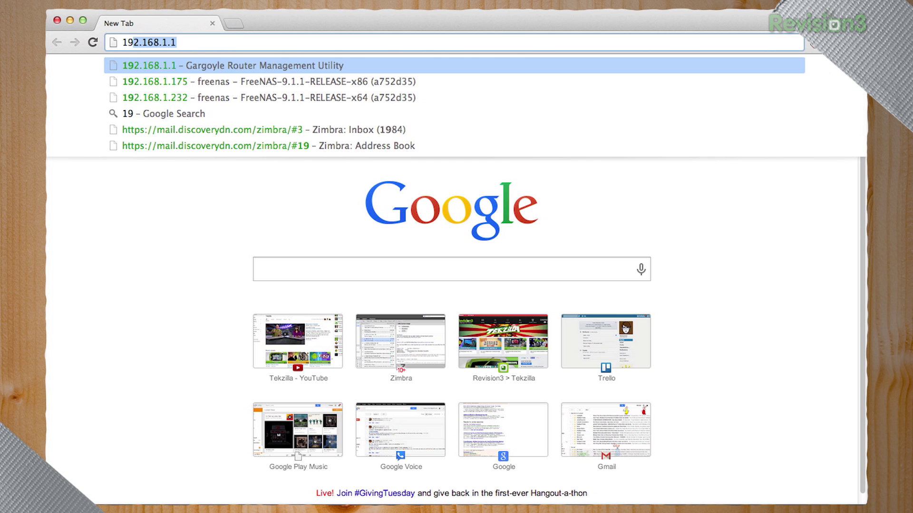
pyautogui.write('2.168.1.')
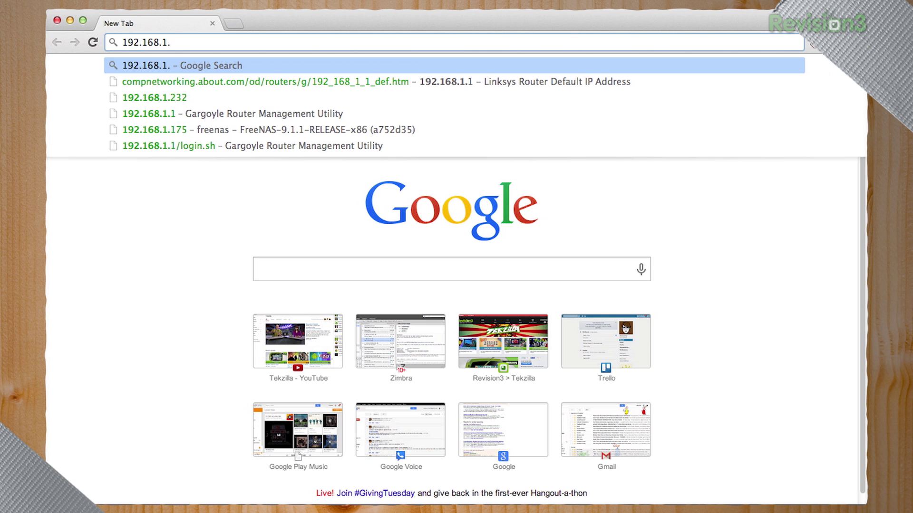
pyautogui.write('232')
pyautogui.press('Return')
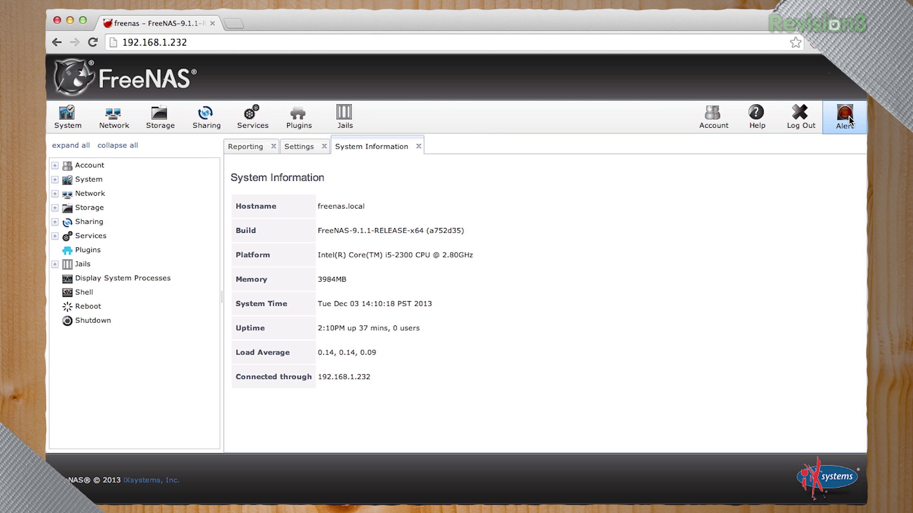
# Review the pending system alerts and dismiss the admin password alert
pyautogui.click(847, 118)
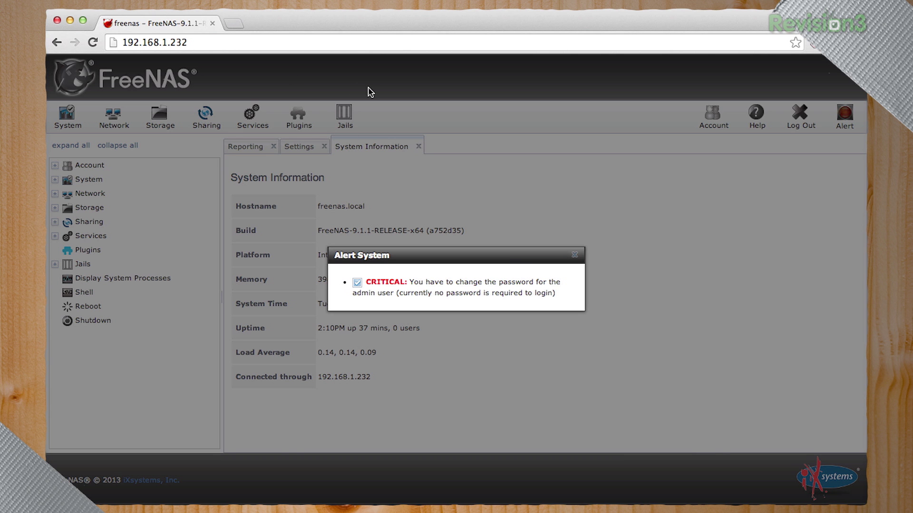
pyautogui.click(188, 41)
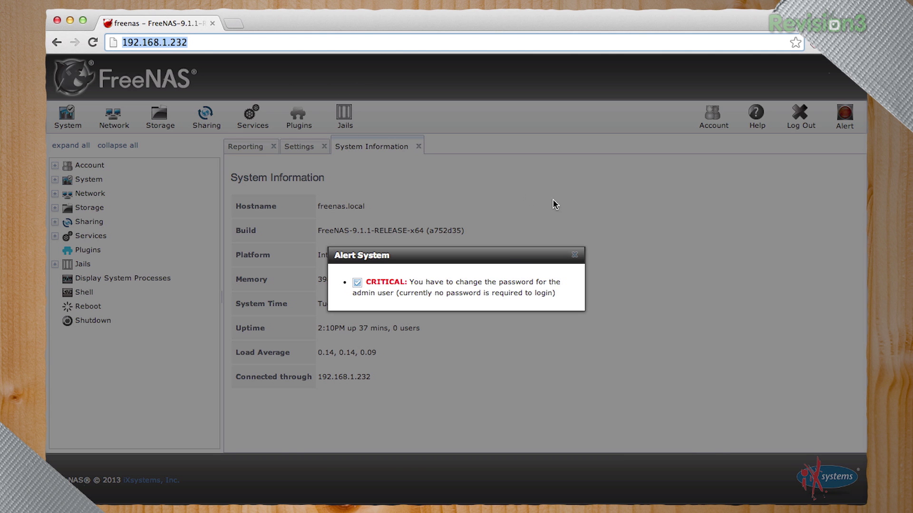
pyautogui.click(574, 256)
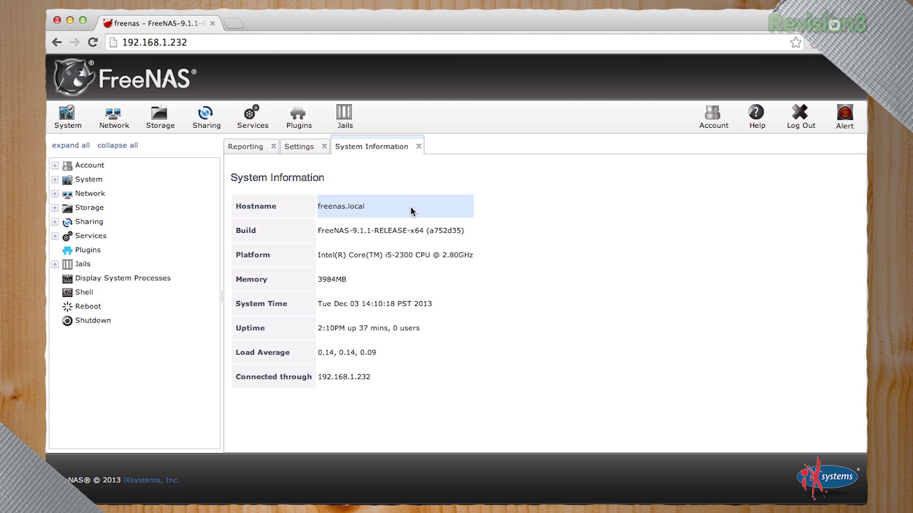
# Give the admin account a new username and first name, and save the change
pyautogui.click(55, 166)
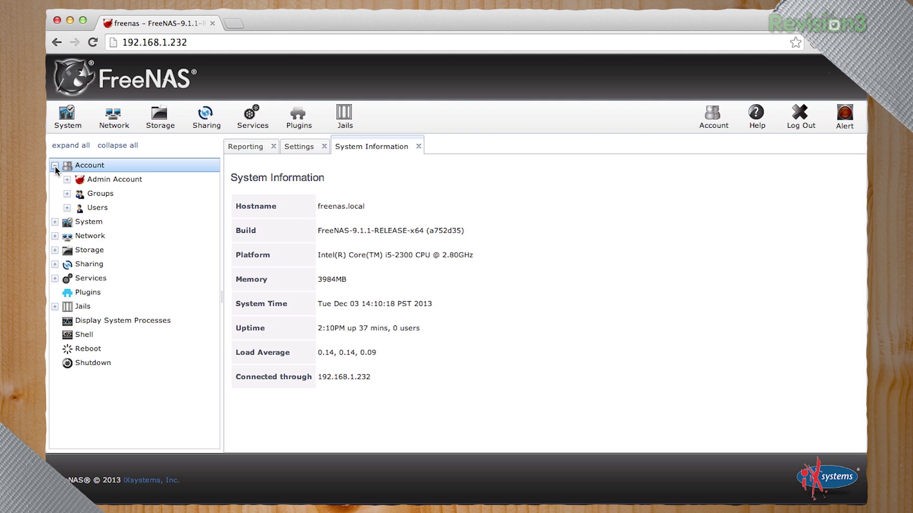
pyautogui.click(108, 178)
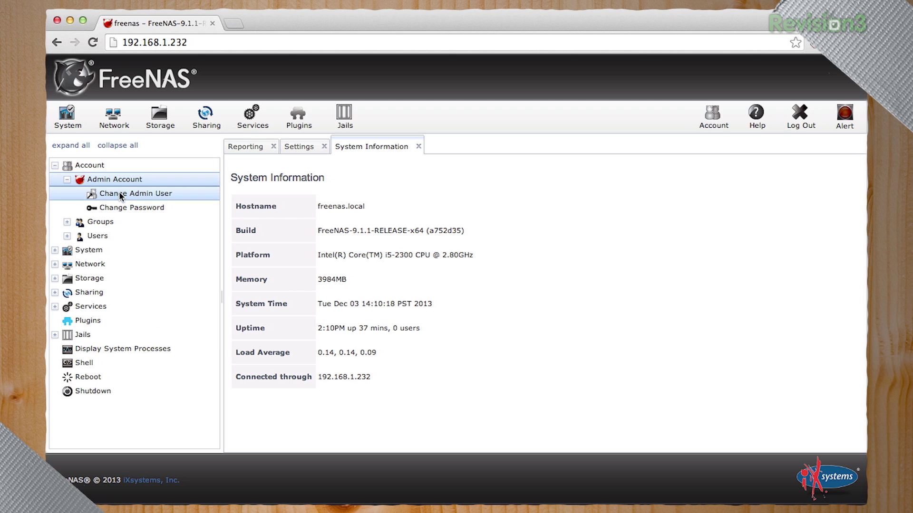
pyautogui.click(122, 196)
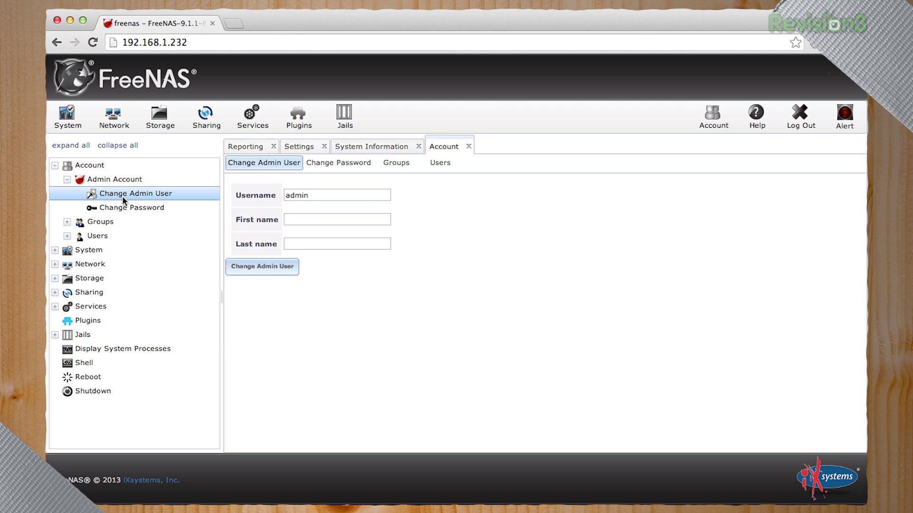
pyautogui.click(315, 195)
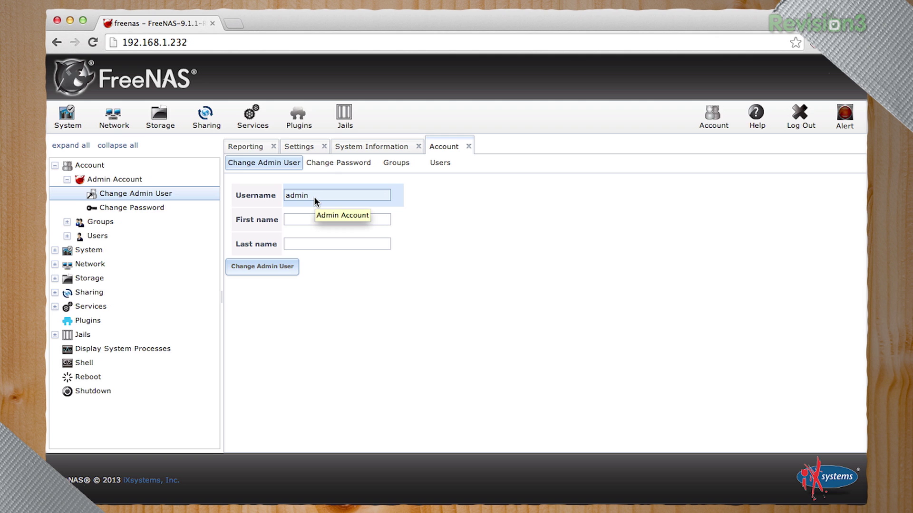
pyautogui.write('diy')
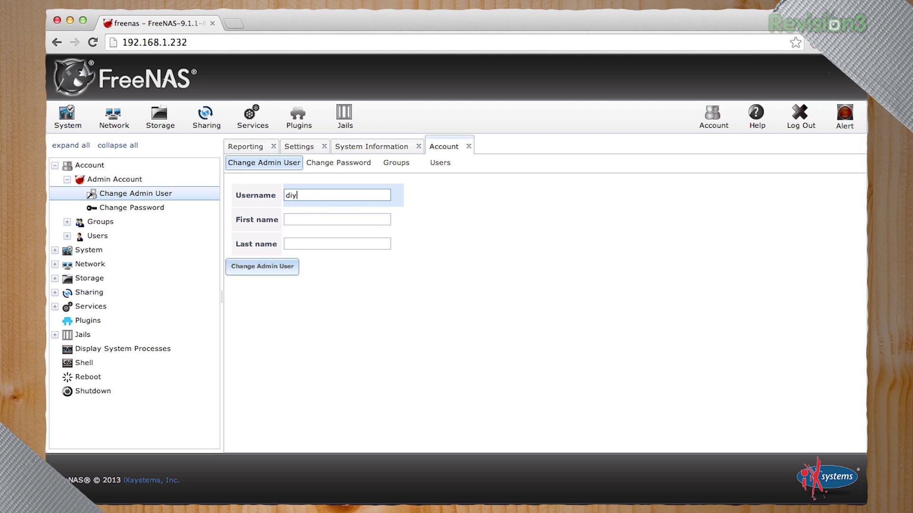
pyautogui.write('tryin')
pyautogui.press('Tab')
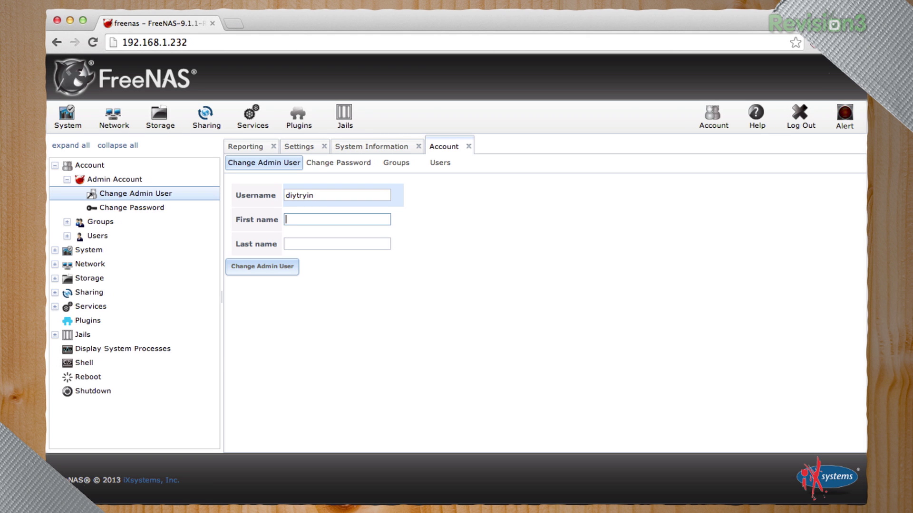
pyautogui.write('tryin')
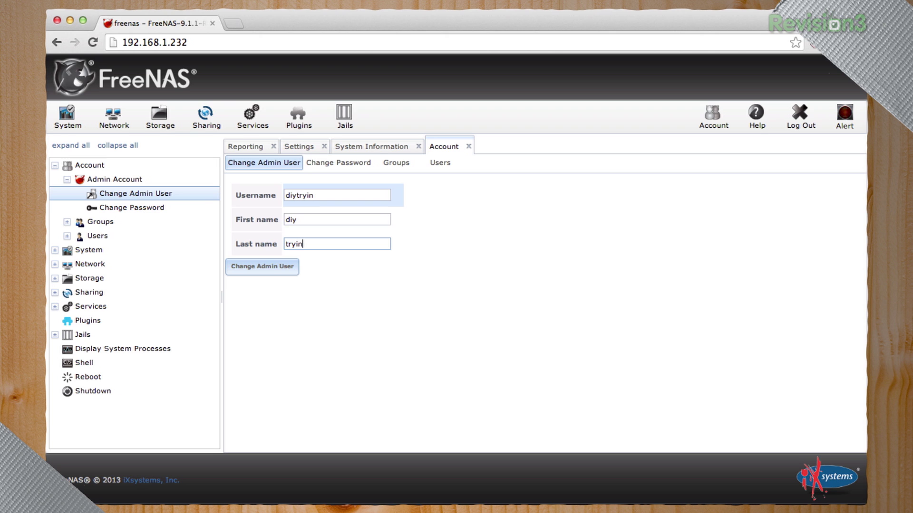
pyautogui.click(281, 266)
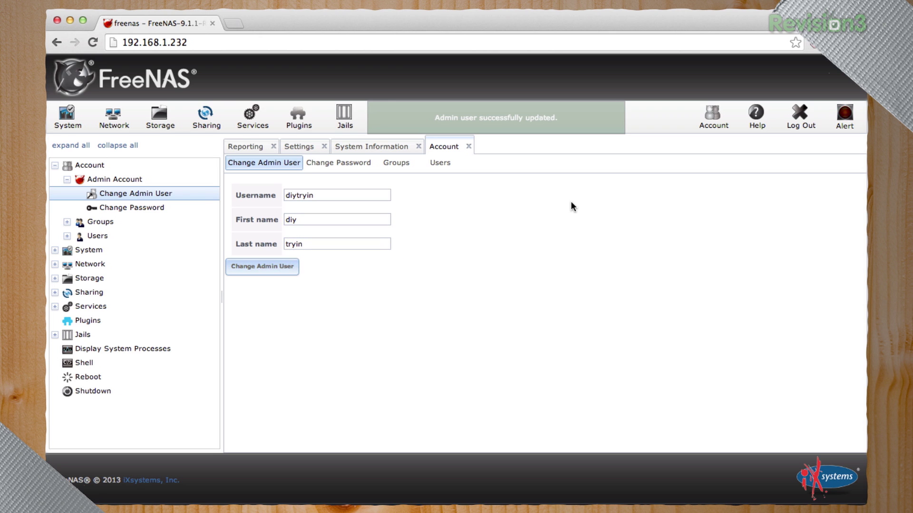
# Set and confirm a new admin password that also applies to root, then reload the interface
pyautogui.click(350, 161)
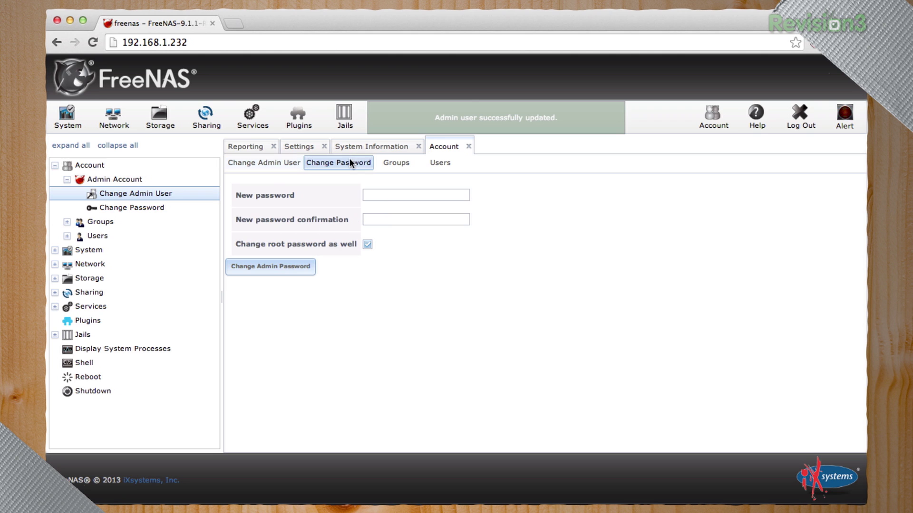
pyautogui.click(391, 196)
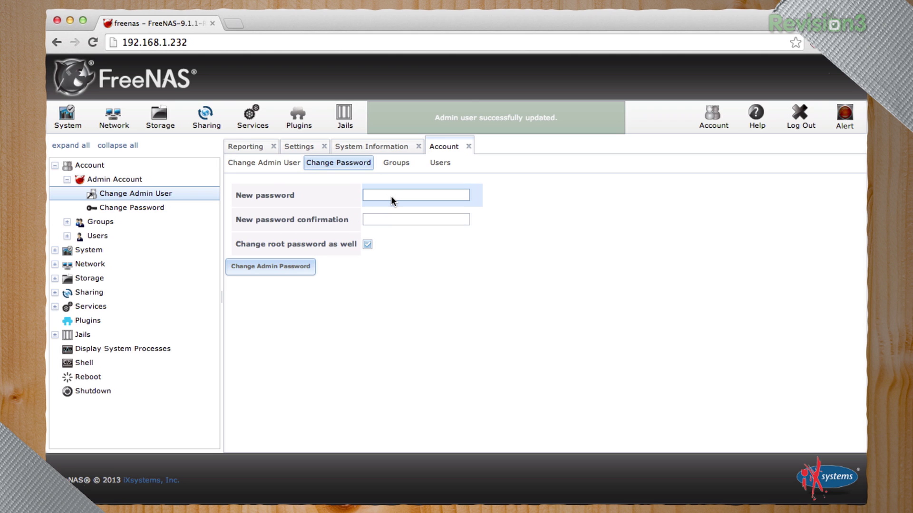
pyautogui.press('Tab')
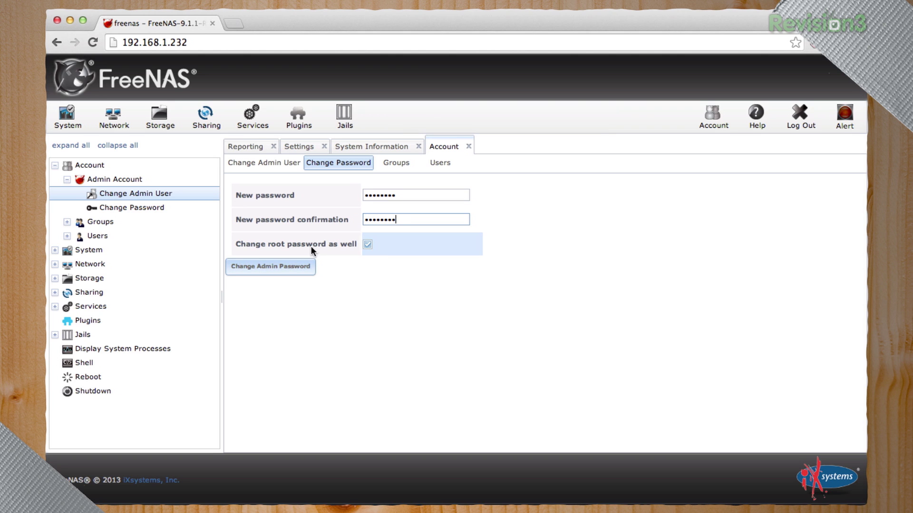
pyautogui.click(281, 268)
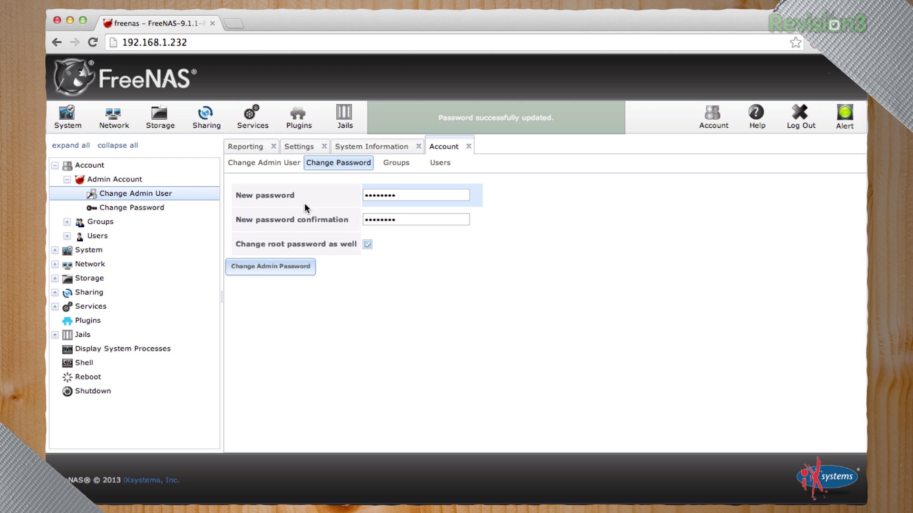
pyautogui.click(195, 42)
pyautogui.press('Return')
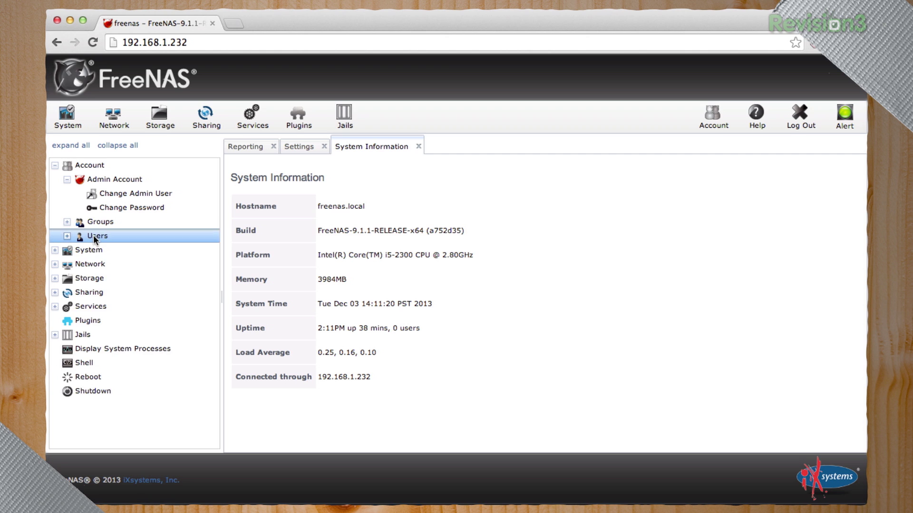
# Fill in a new user's username, full name and e-mail, add it to wheel, and submit
pyautogui.click(93, 234)
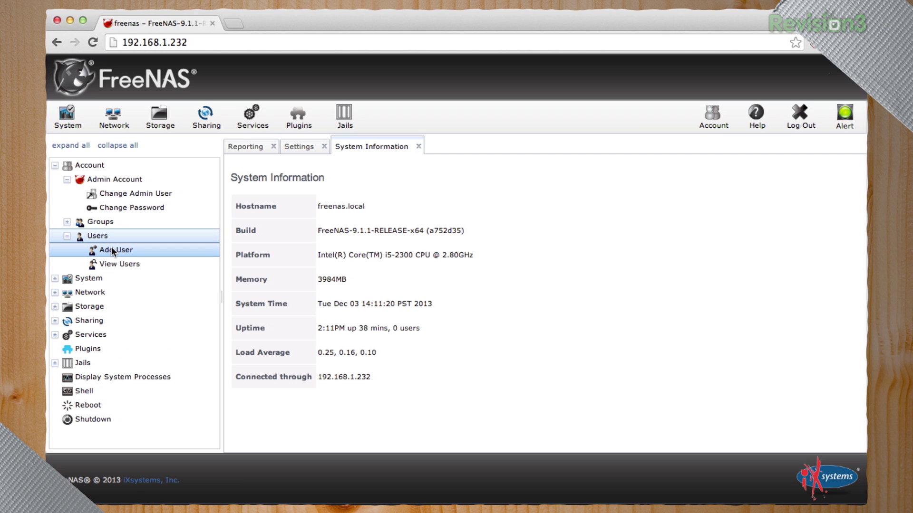
pyautogui.click(67, 179)
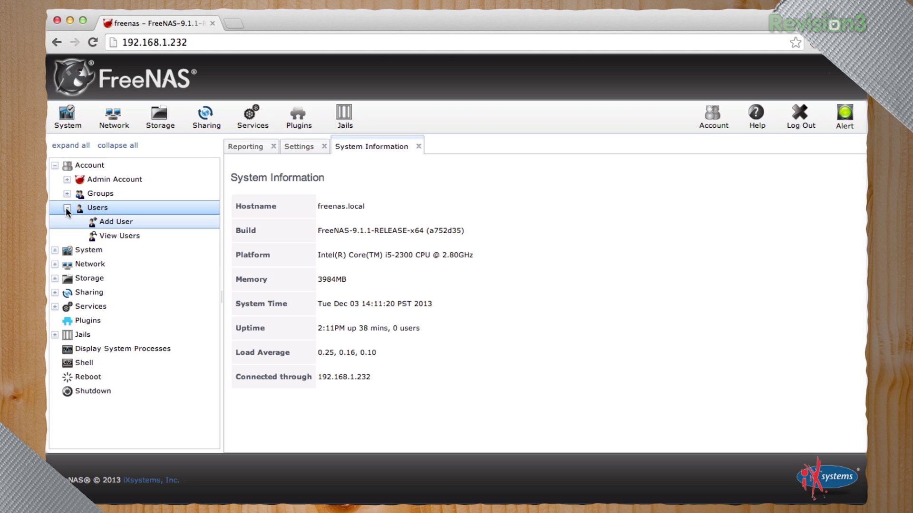
pyautogui.click(129, 223)
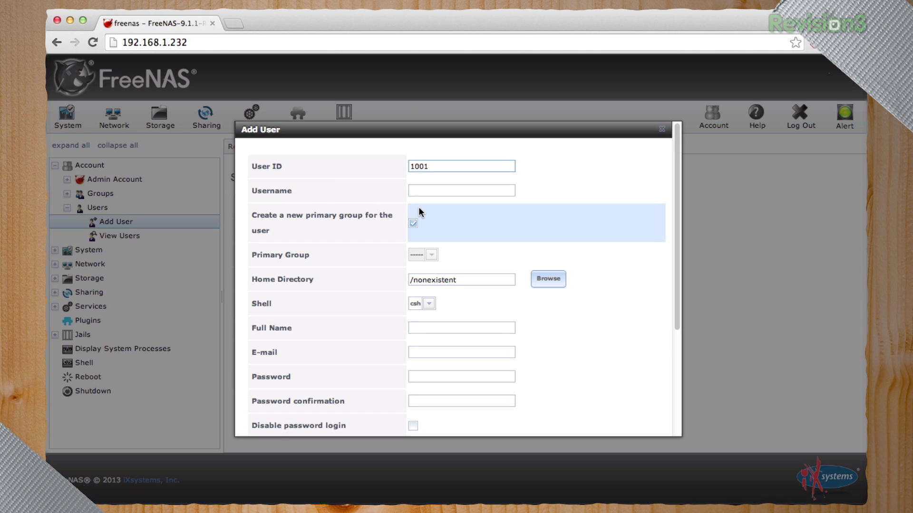
pyautogui.click(456, 192)
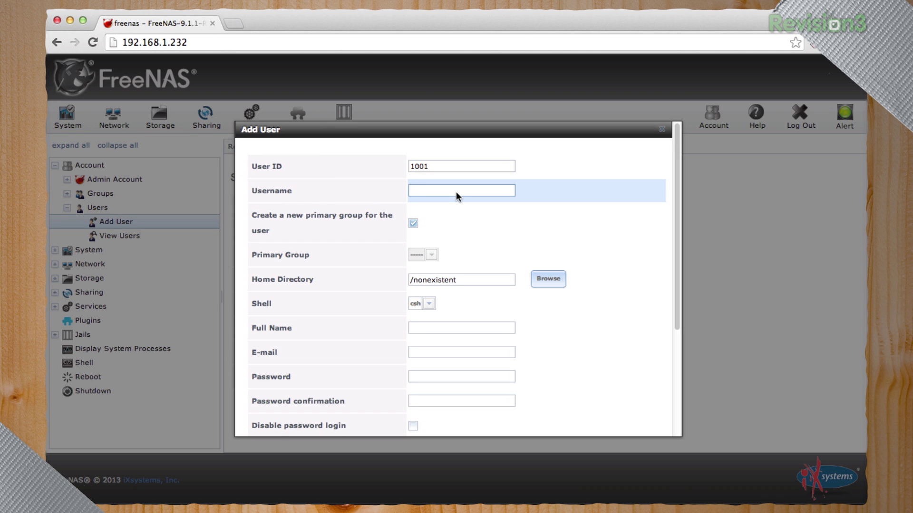
pyautogui.write('Patrick')
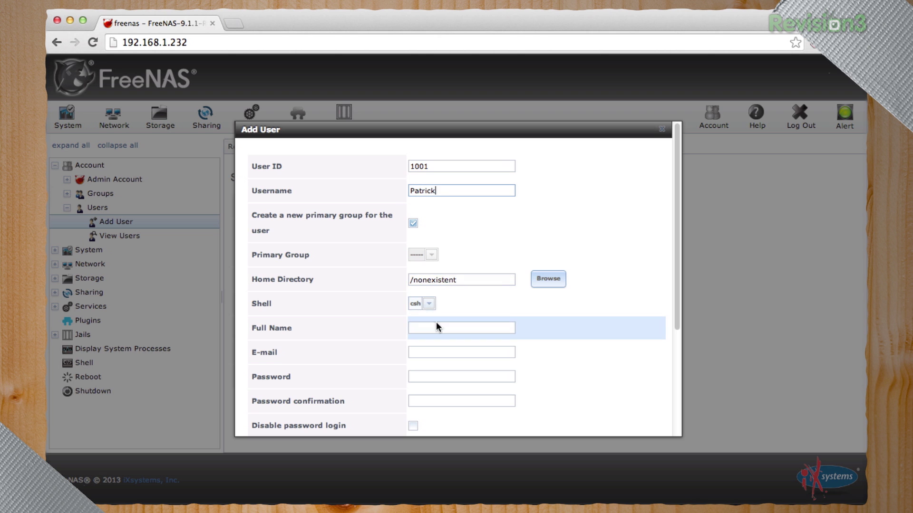
pyautogui.scroll(-5, 590, 297)
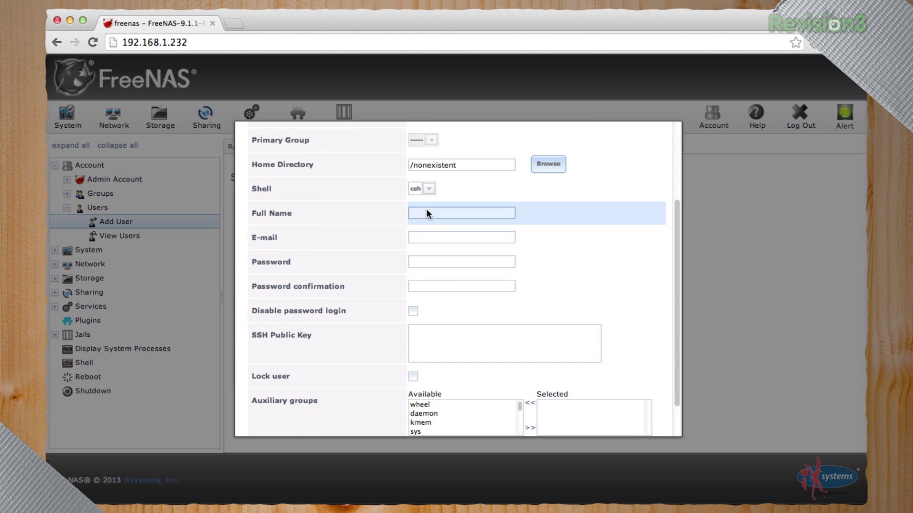
pyautogui.click(426, 214)
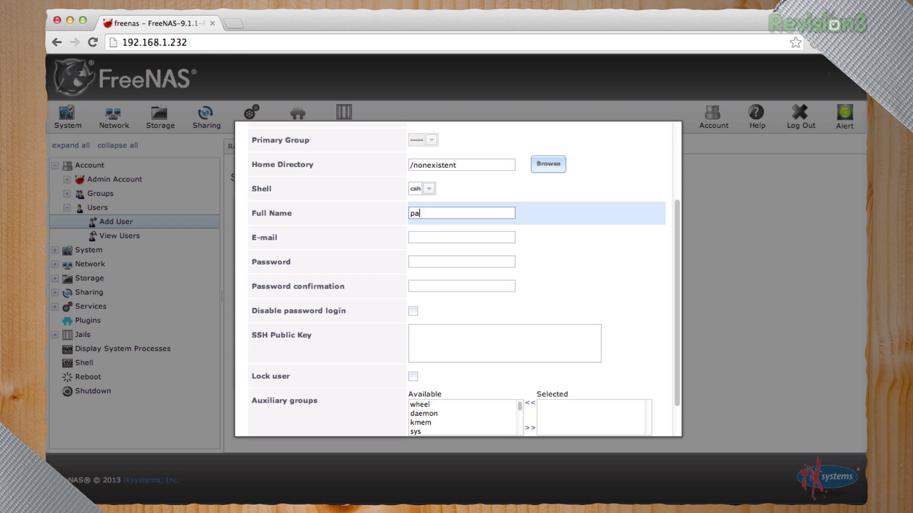
pyautogui.write('ck norton')
pyautogui.press('Tab')
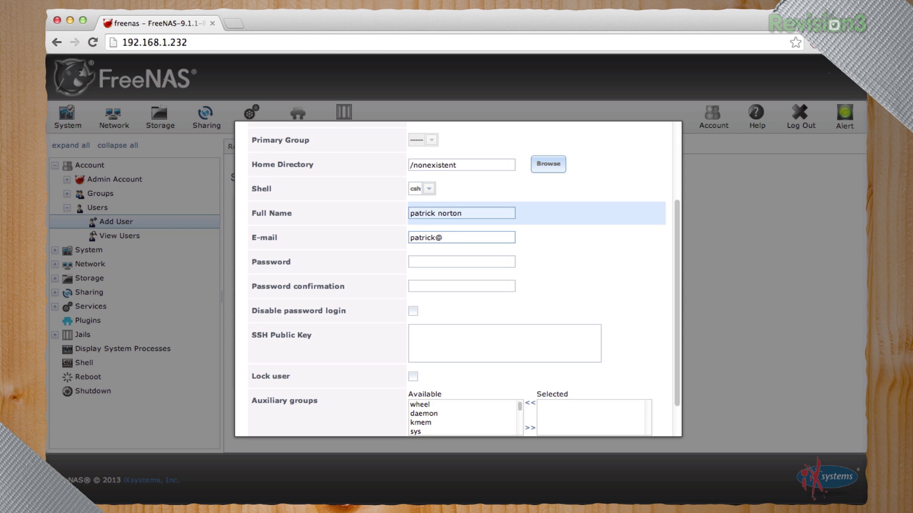
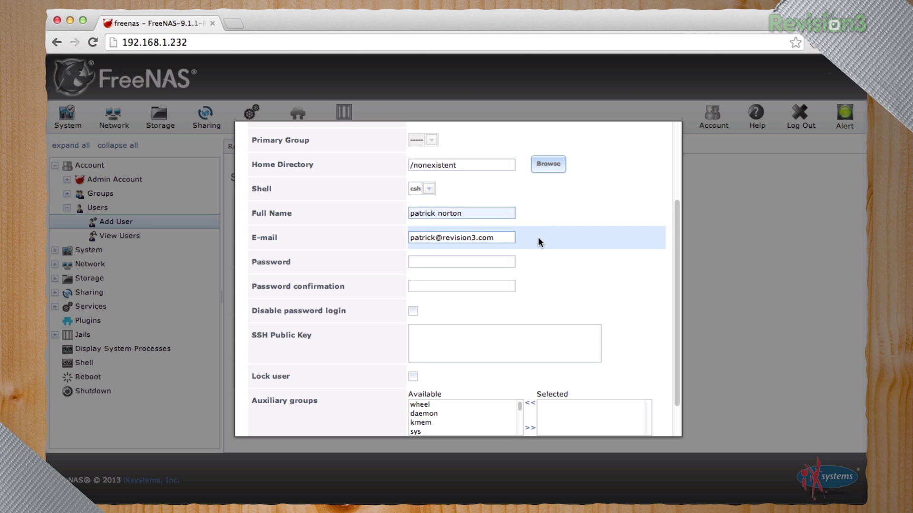
pyautogui.scroll(-2, 561, 215)
pyautogui.click(416, 363)
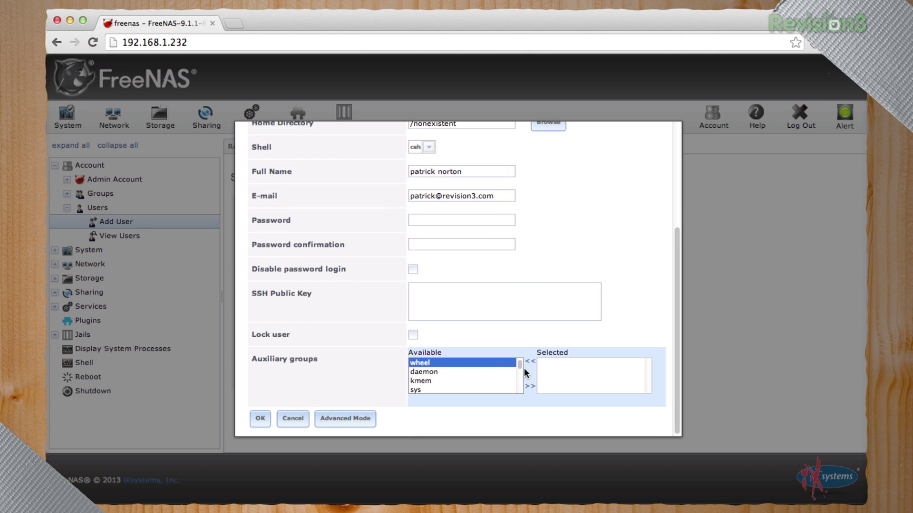
pyautogui.click(259, 419)
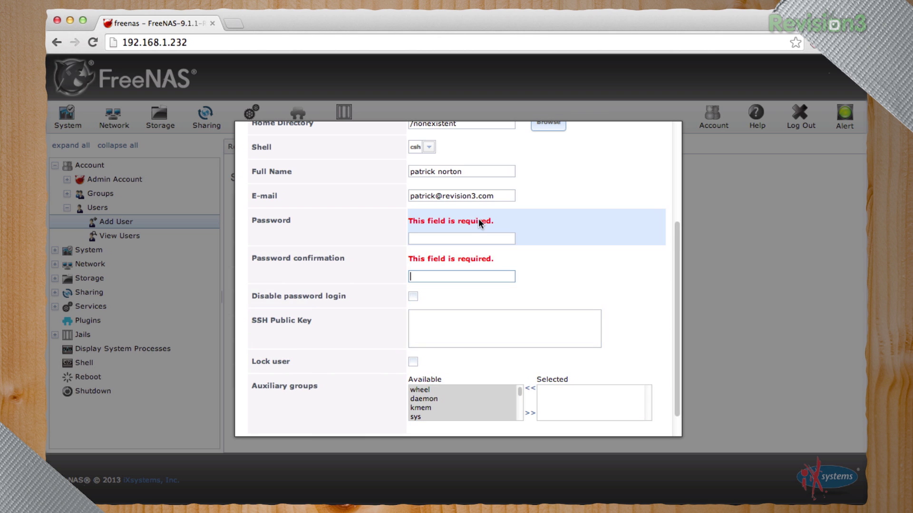
# Enter and confirm the first user's password, then save the account
pyautogui.click(461, 236)
pyautogui.write('•••••••••')
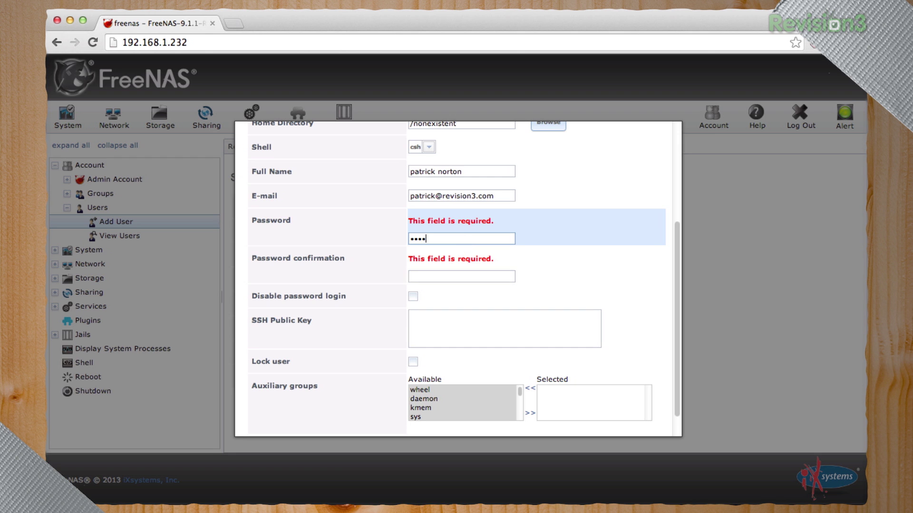
pyautogui.press('Tab')
pyautogui.write('••••')
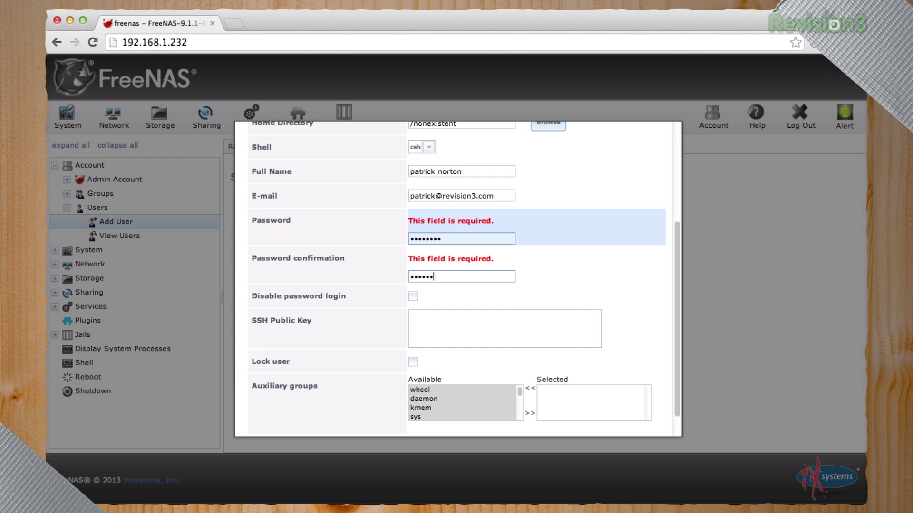
pyautogui.scroll(-1, 608, 256)
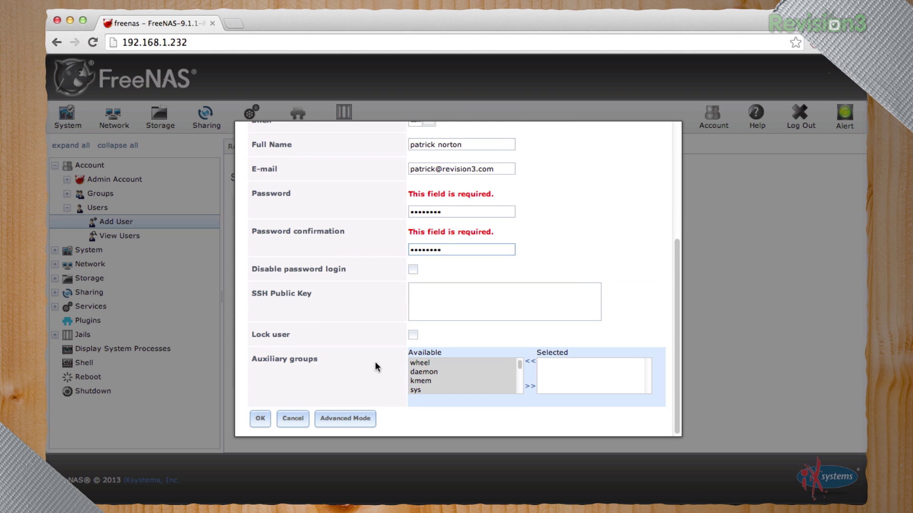
pyautogui.click(253, 419)
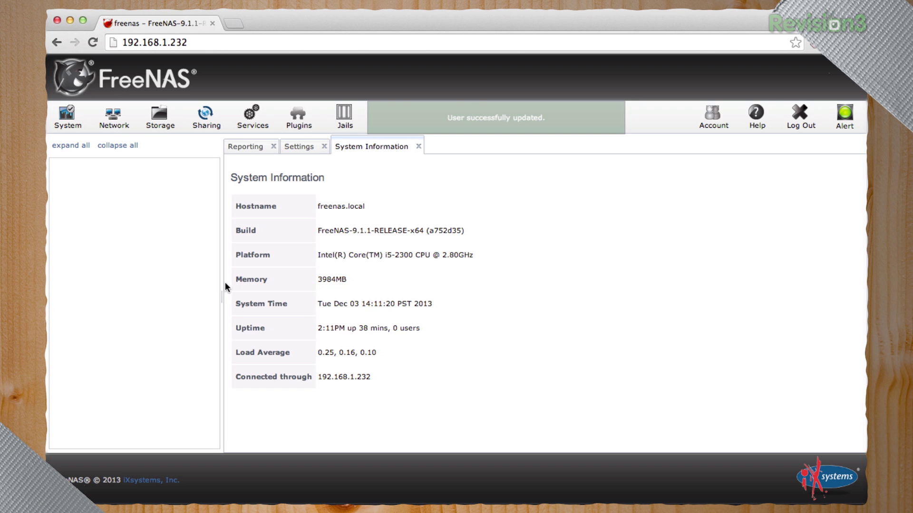
# Start a second user, entering its username and full name
pyautogui.click(116, 278)
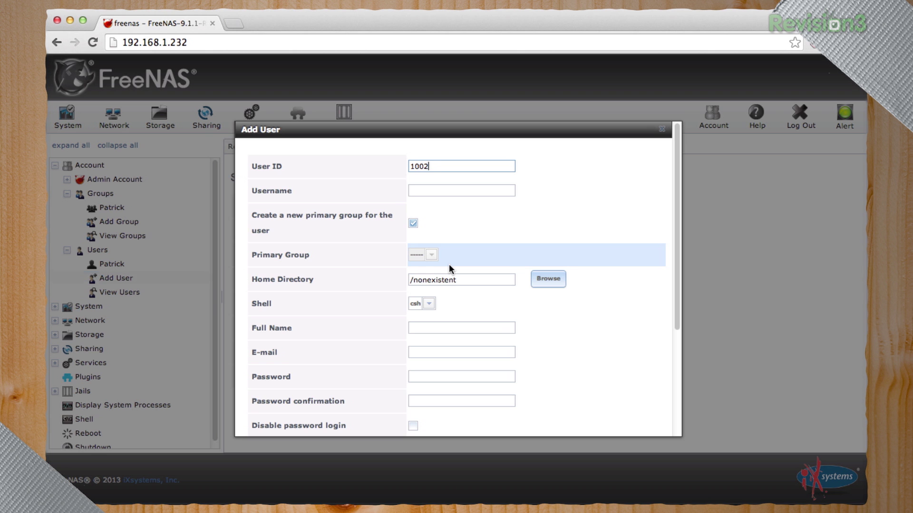
pyautogui.click(442, 192)
pyautogui.write('pa')
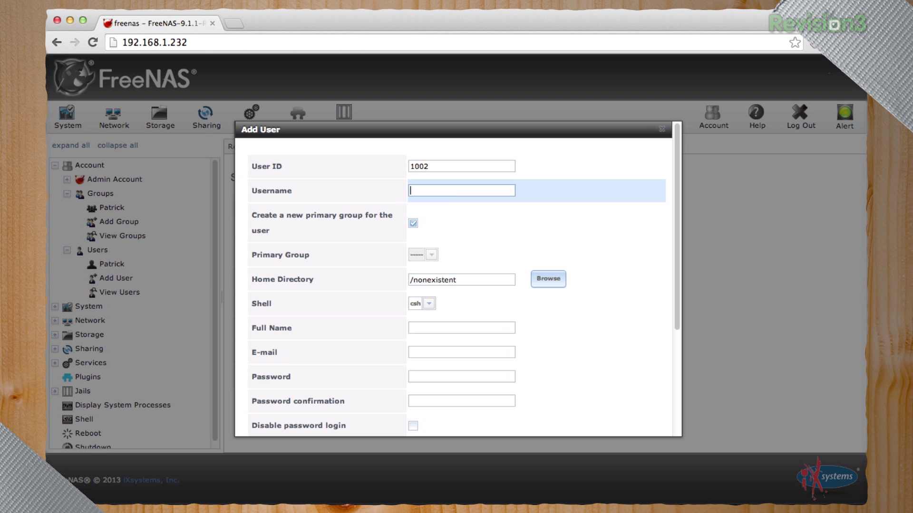
pyautogui.write('lmdalian')
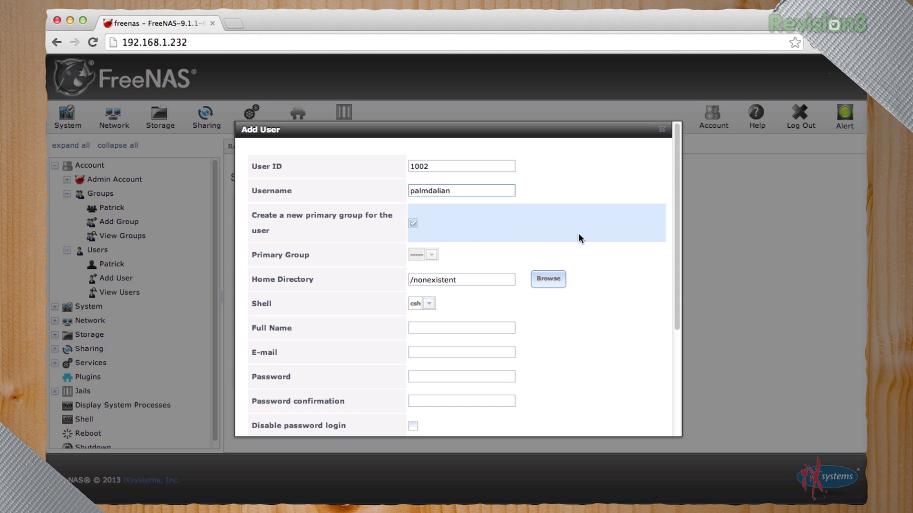
pyautogui.scroll(-5, 630, 229)
pyautogui.scroll(-1, 595, 223)
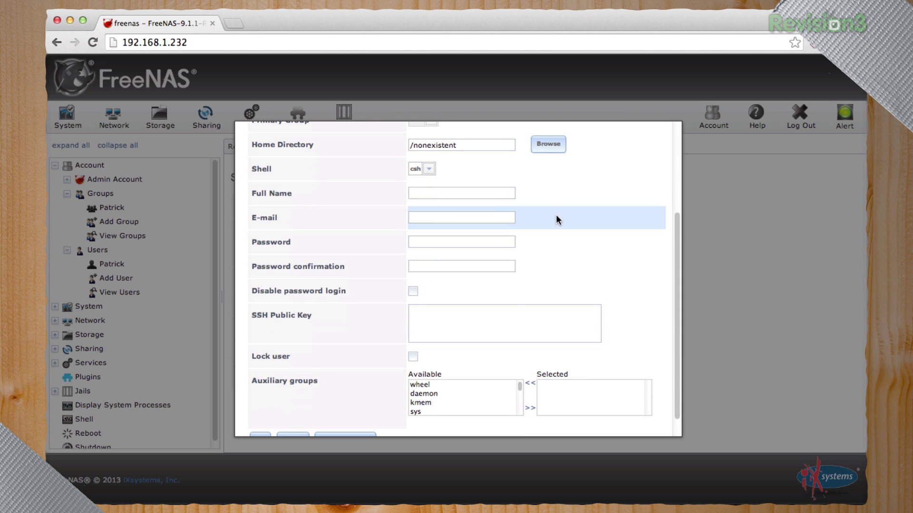
pyautogui.click(475, 193)
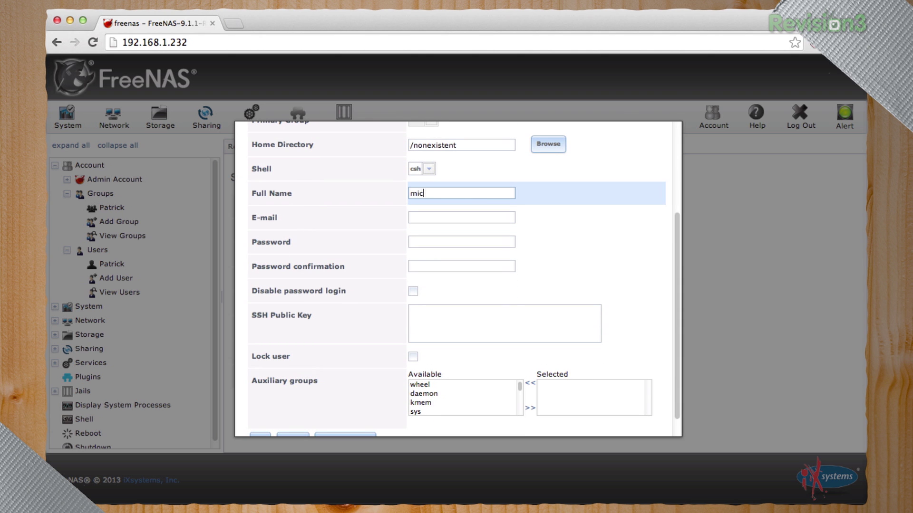
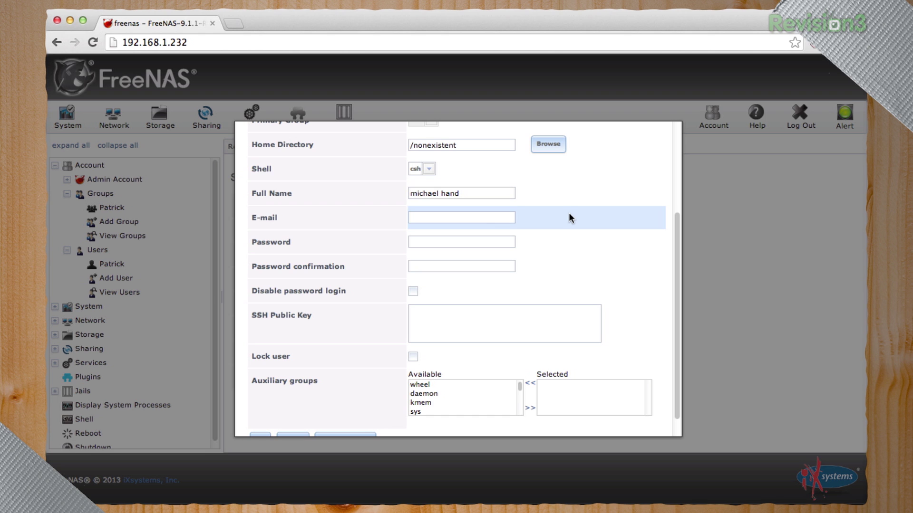
# Enter the second user's password twice and pick the wheel and nogroup groups
pyautogui.click(472, 221)
pyautogui.click(457, 237)
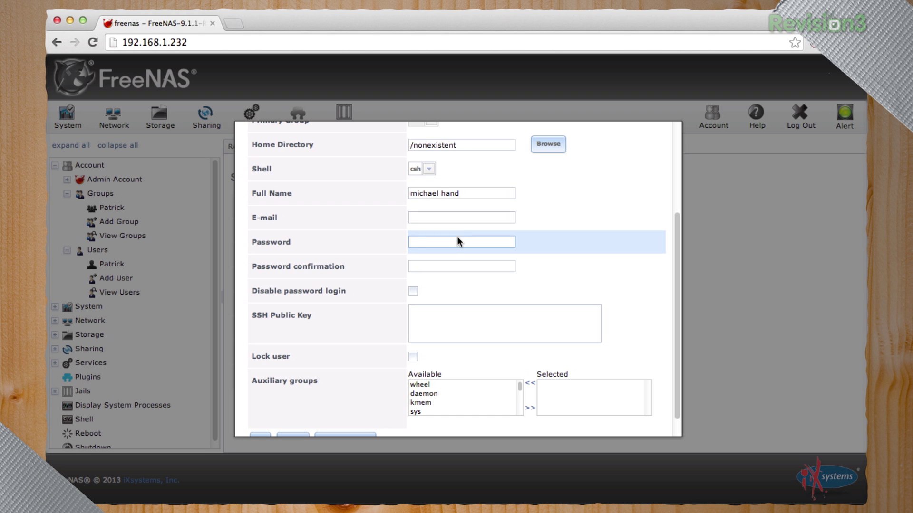
pyautogui.write('••••')
pyautogui.click(462, 266)
pyautogui.write('•••••••••')
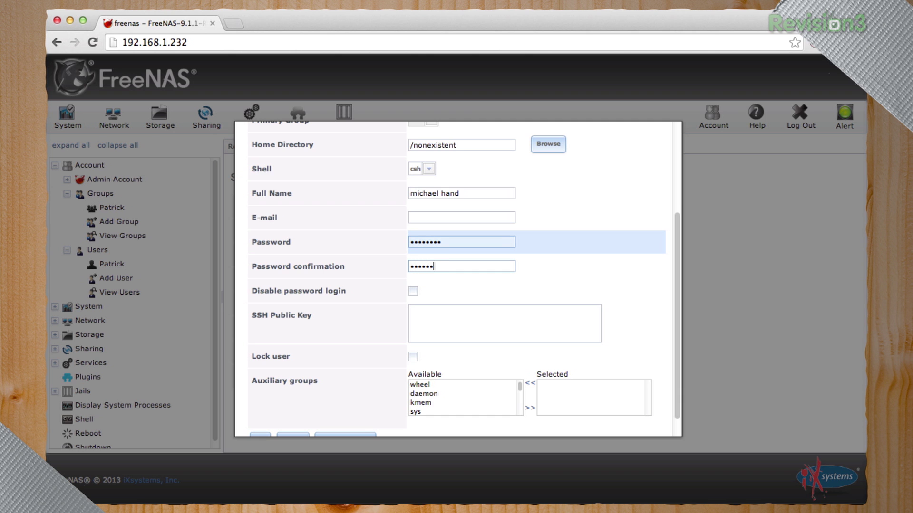
pyautogui.scroll(-1, 586, 225)
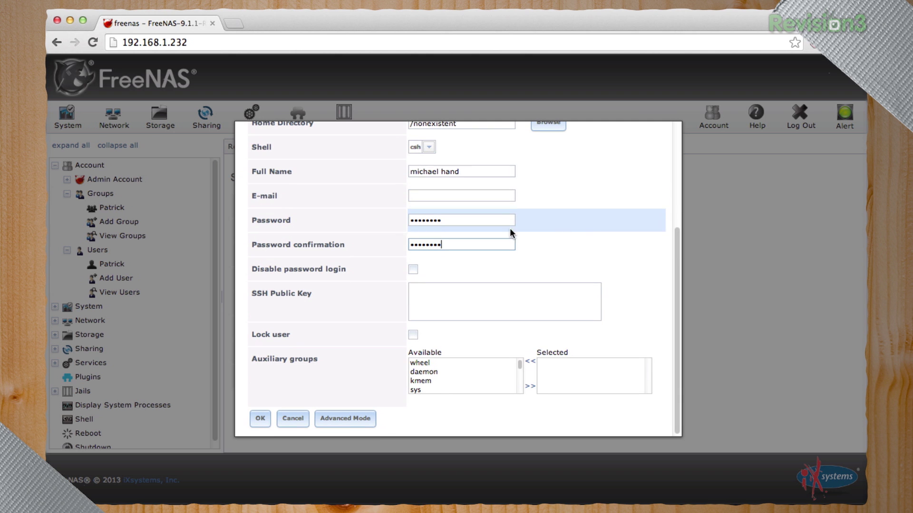
pyautogui.click(430, 363)
pyautogui.scroll(-5, 448, 369)
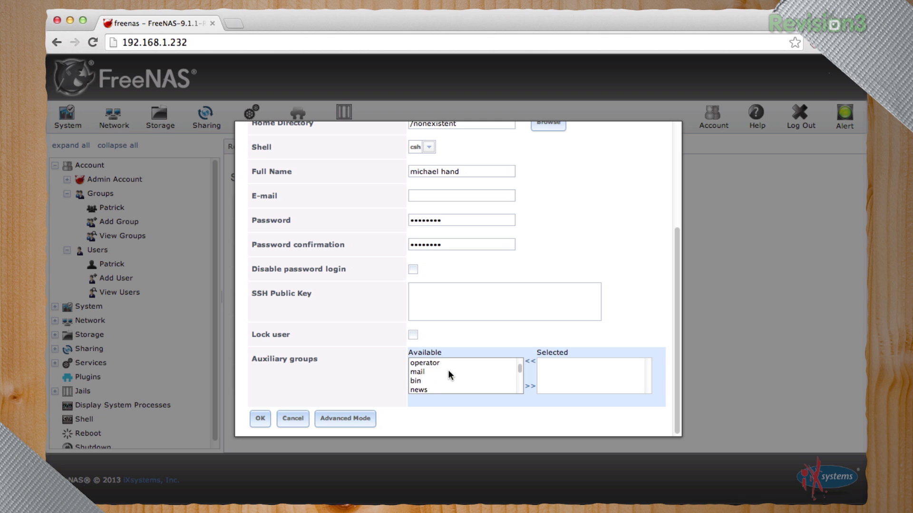
pyautogui.scroll(-4, 448, 370)
pyautogui.press('Down')
pyautogui.press('Down')
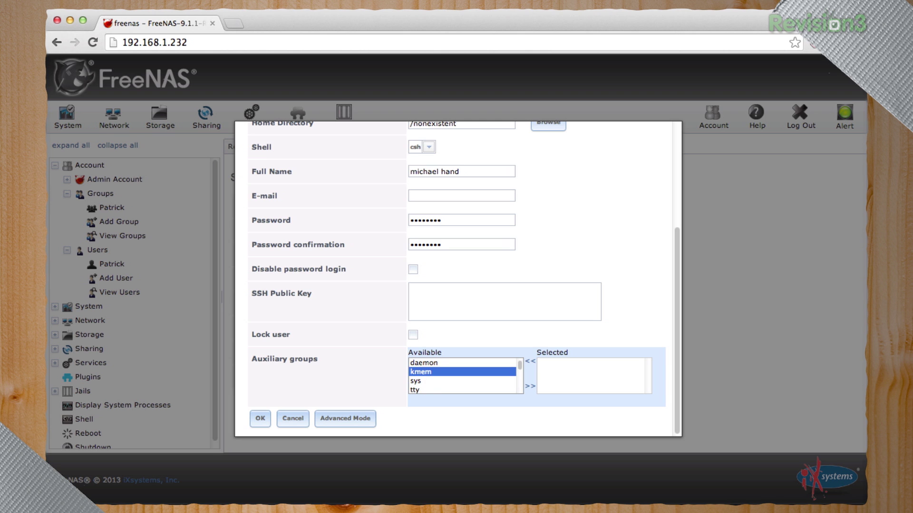
pyautogui.press('Down')
pyautogui.press('Down')
pyautogui.press('Down')
pyautogui.press('Down')
pyautogui.press('Down')
pyautogui.press('Down')
pyautogui.press('Down')
pyautogui.press('Down')
pyautogui.press('Down')
pyautogui.press('Down')
pyautogui.press('Down')
pyautogui.press('Down')
pyautogui.press('Down')
pyautogui.press('Down')
pyautogui.press('Down')
pyautogui.press('Down')
pyautogui.press('Down')
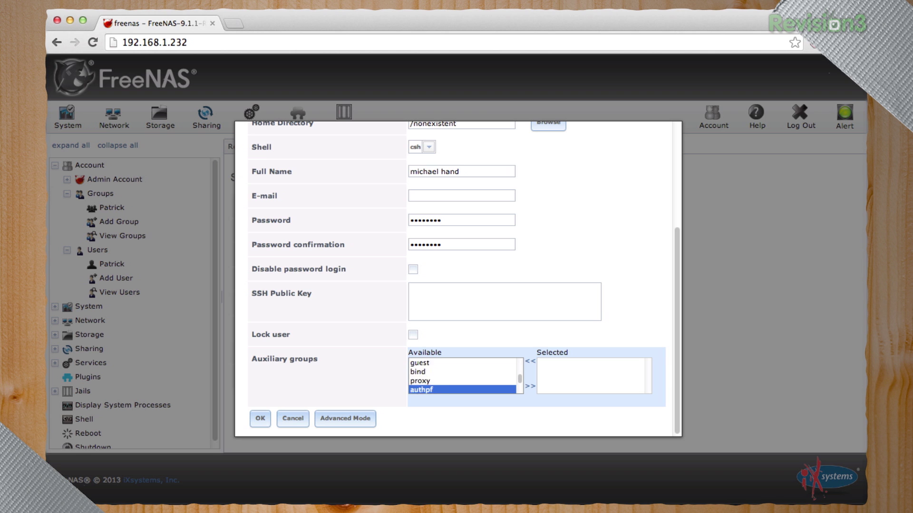
pyautogui.press('Down')
pyautogui.press('Down')
pyautogui.press('Down')
pyautogui.press('Down')
pyautogui.press('Down')
pyautogui.press('Down')
pyautogui.press('Down')
pyautogui.press('Down')
pyautogui.press('Down')
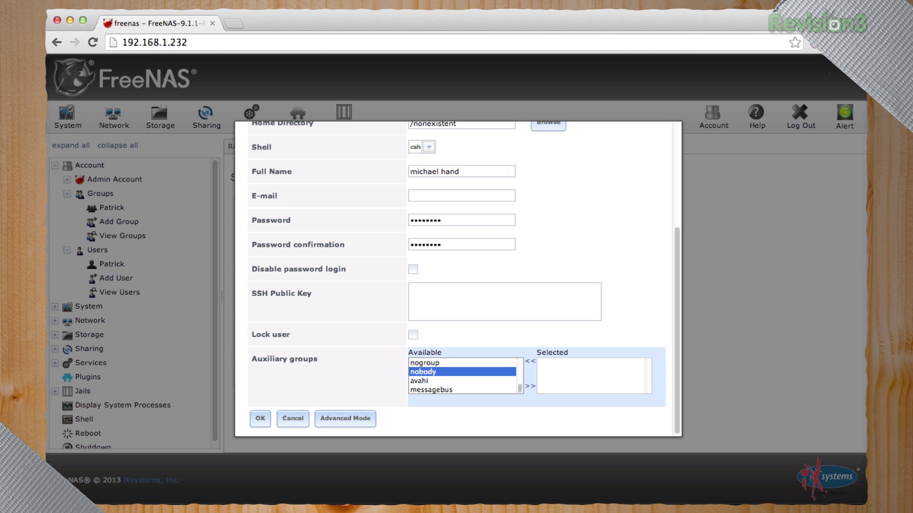
pyautogui.press('Up')
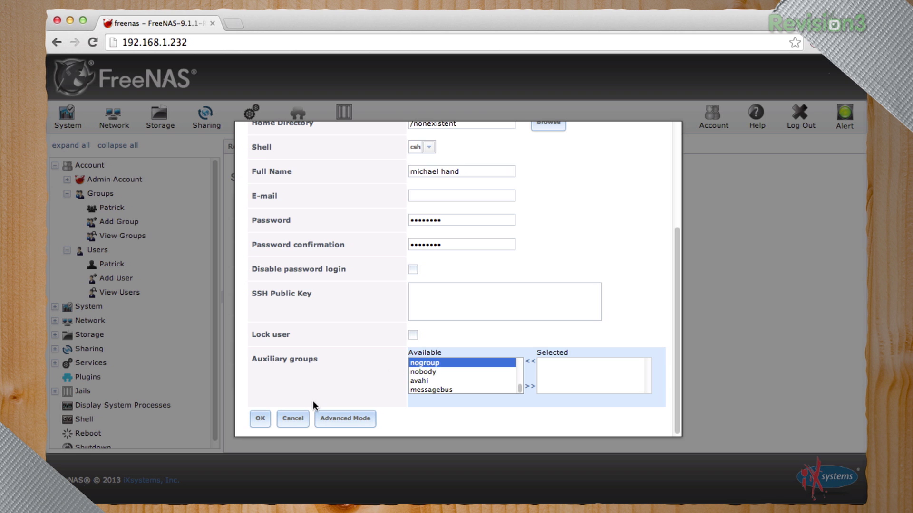
pyautogui.click(325, 391)
# Select nogroup and save the second user account
pyautogui.click(455, 363)
pyautogui.press('Return')
pyautogui.moveTo(429, 358); pyautogui.dragTo(170, 244)
# Check the new user's matching group without changes, then expand the Users list
pyautogui.click(124, 209)
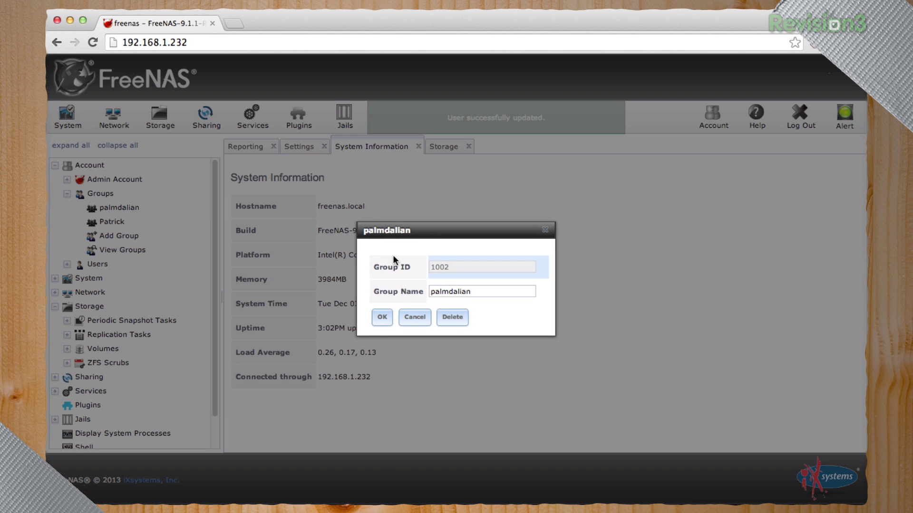
pyautogui.click(409, 318)
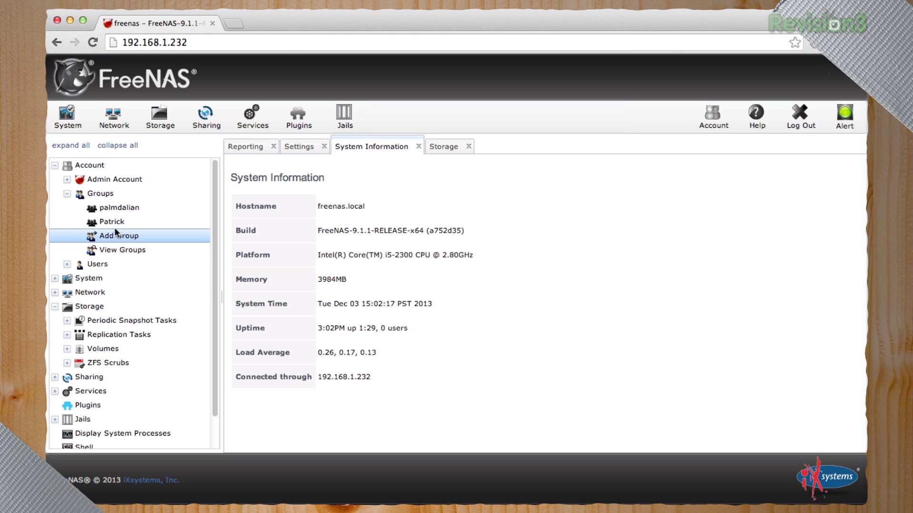
pyautogui.click(114, 265)
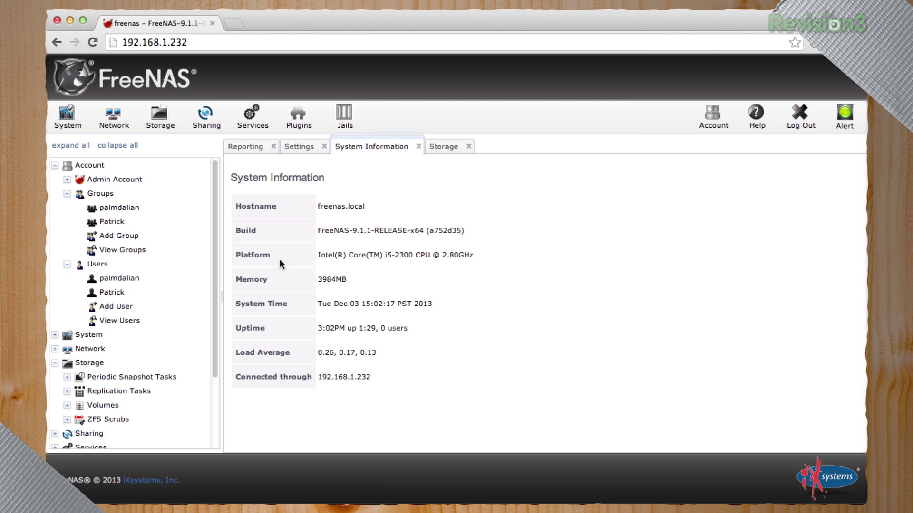
pyautogui.scroll(-3, 119, 320)
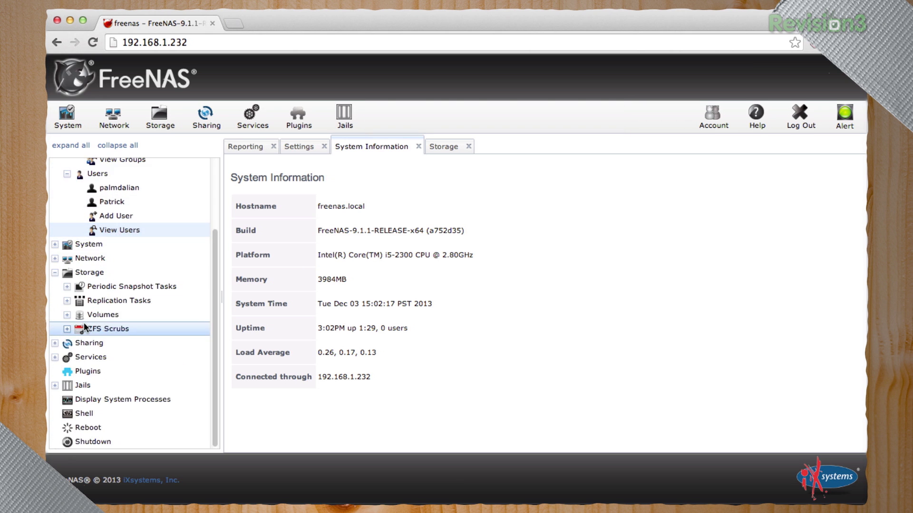
# Run 'ping google.com' in the FreeNAS web shell, watch the replies, then close the shell
pyautogui.click(71, 414)
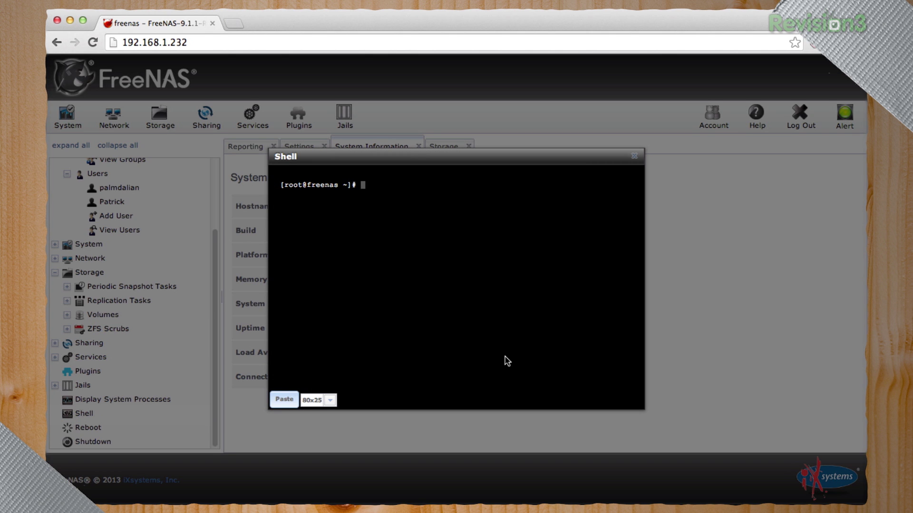
pyautogui.write('ping google.com')
pyautogui.press('Return')
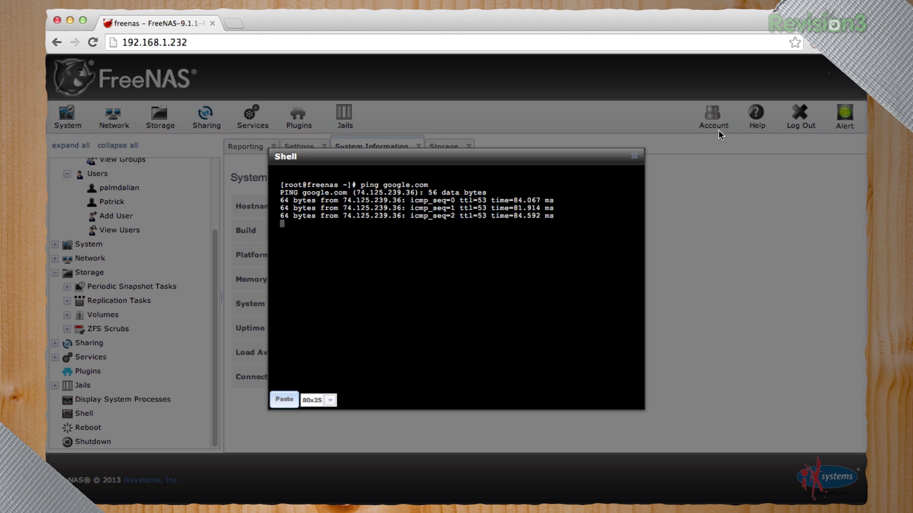
pyautogui.click(633, 158)
# Go to lynda.com/diy in a new Chrome tab
pyautogui.click(233, 24)
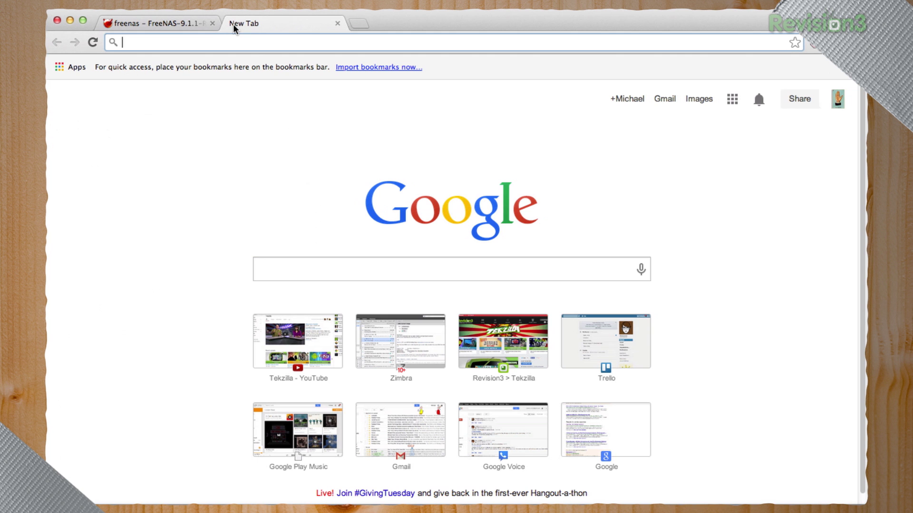
pyautogui.write('lynda.com/diy')
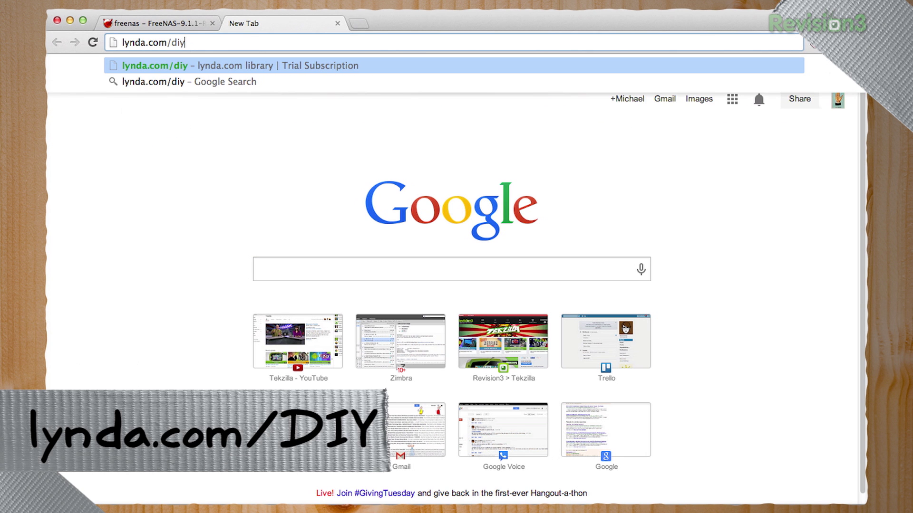
pyautogui.press('Return')
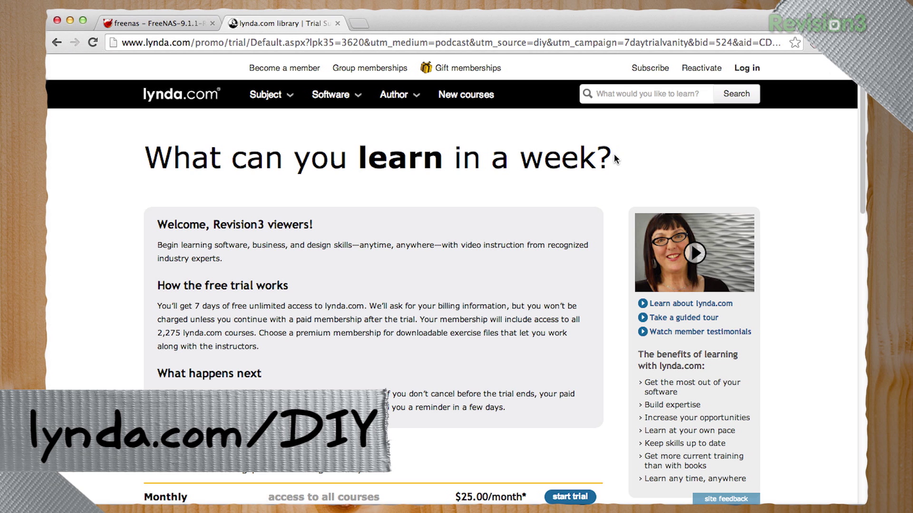
# Search lynda.com for BASH and browse the 'Up and Running with Bash Scripting' course page
pyautogui.click(625, 100)
pyautogui.write('BAS')
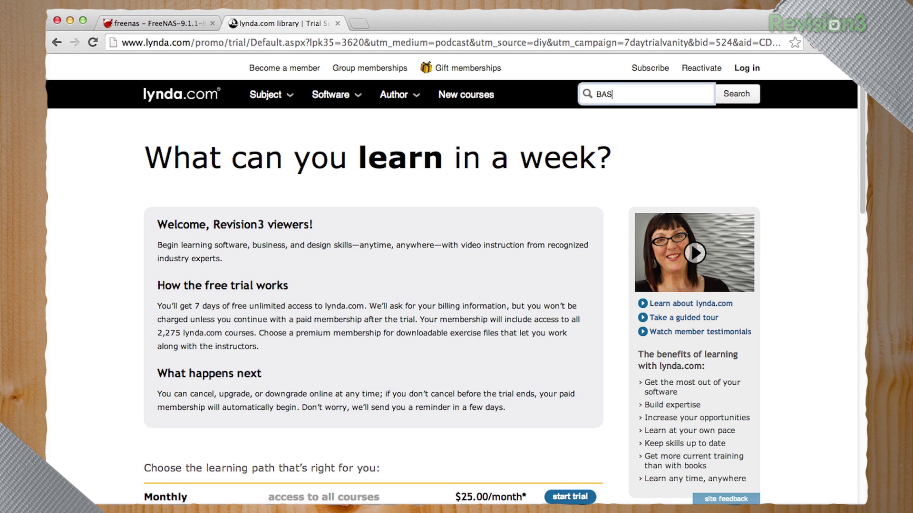
pyautogui.write('H')
pyautogui.press('Return')
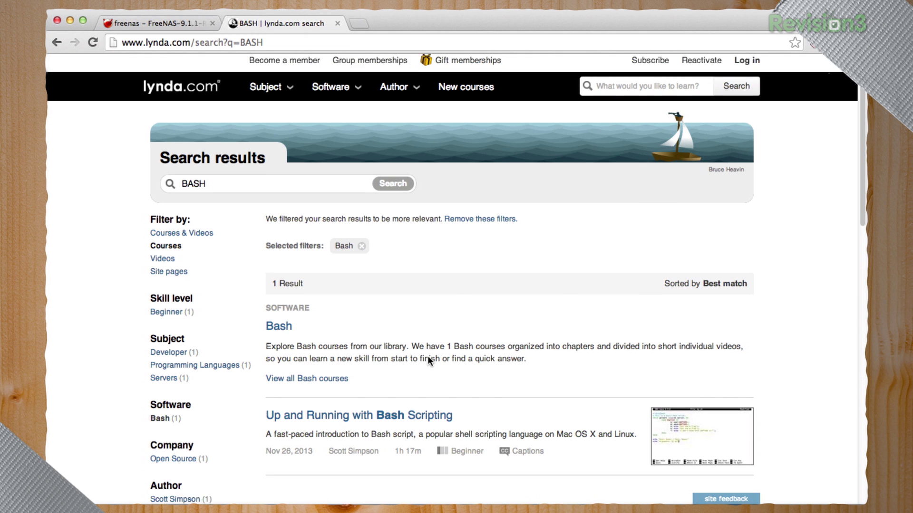
pyautogui.scroll(-5, 427, 355)
pyautogui.click(393, 304)
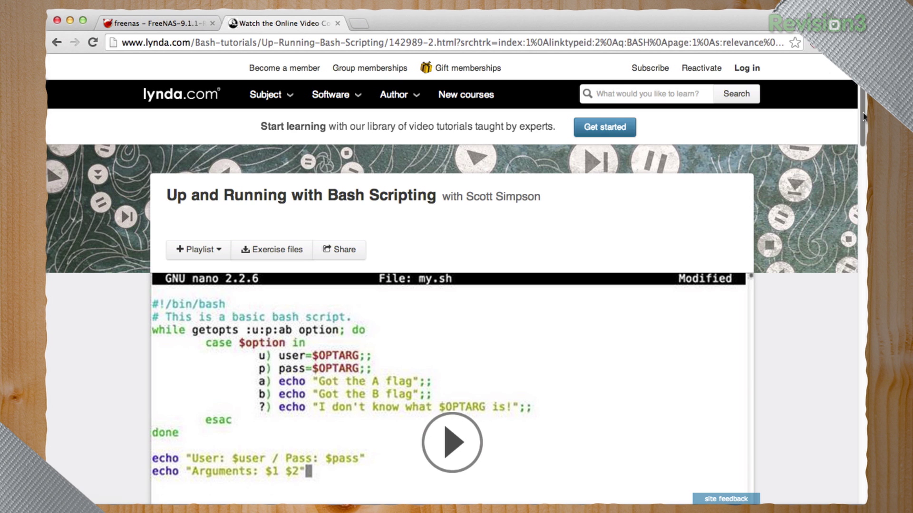
pyautogui.scroll(-5, 862, 144)
pyautogui.scroll(-10, 863, 144)
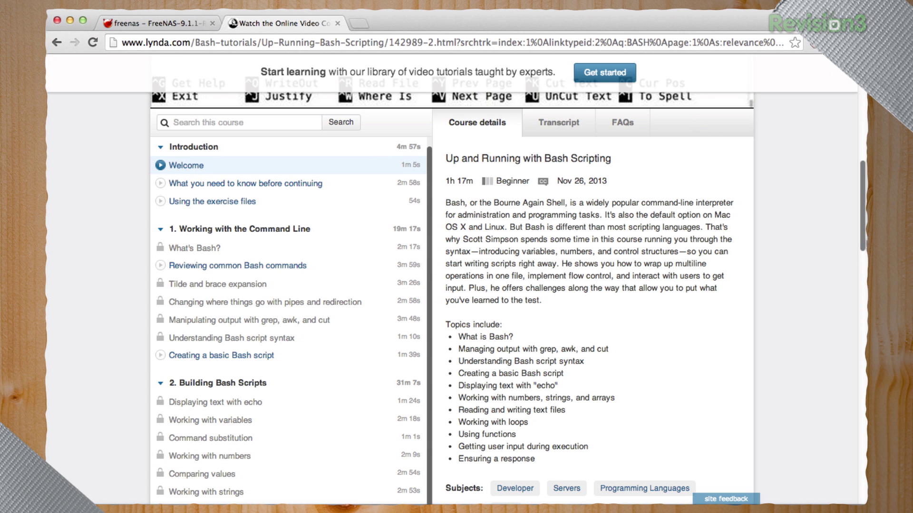
pyautogui.scroll(10, 862, 234)
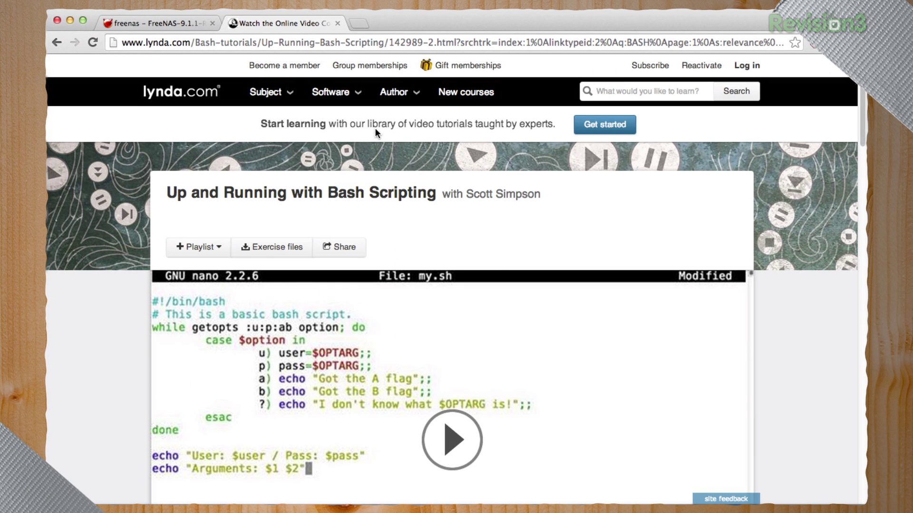
pyautogui.moveTo(341, 92)
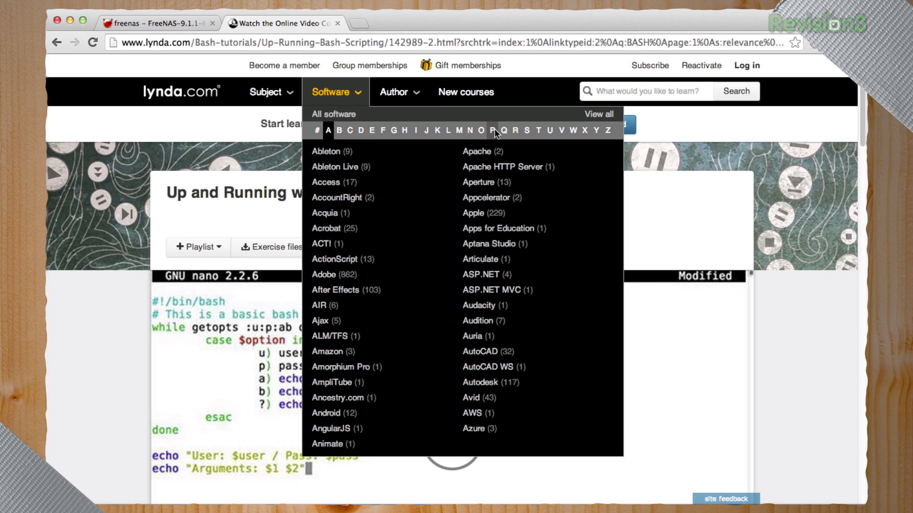
# Browse the Photoshop Tutorials page from the Software 'P' listing
pyautogui.click(493, 129)
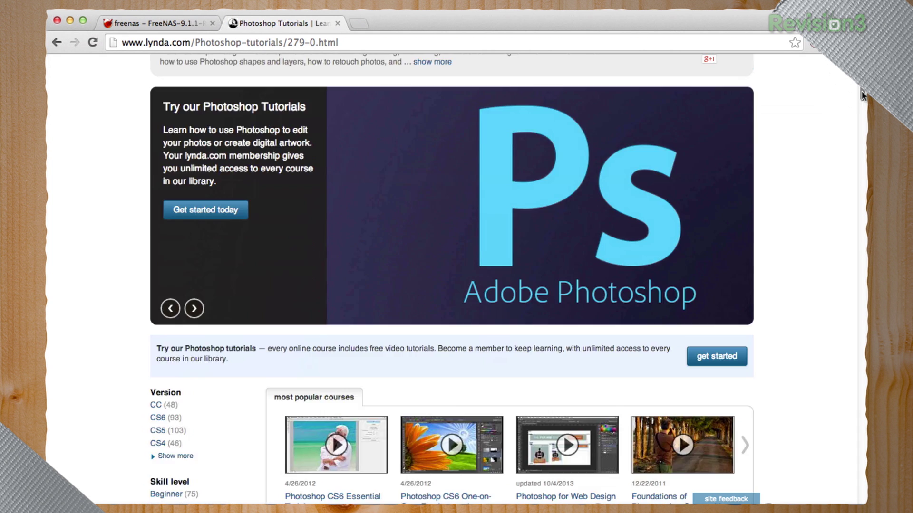
pyautogui.scroll(-8, 508, 280)
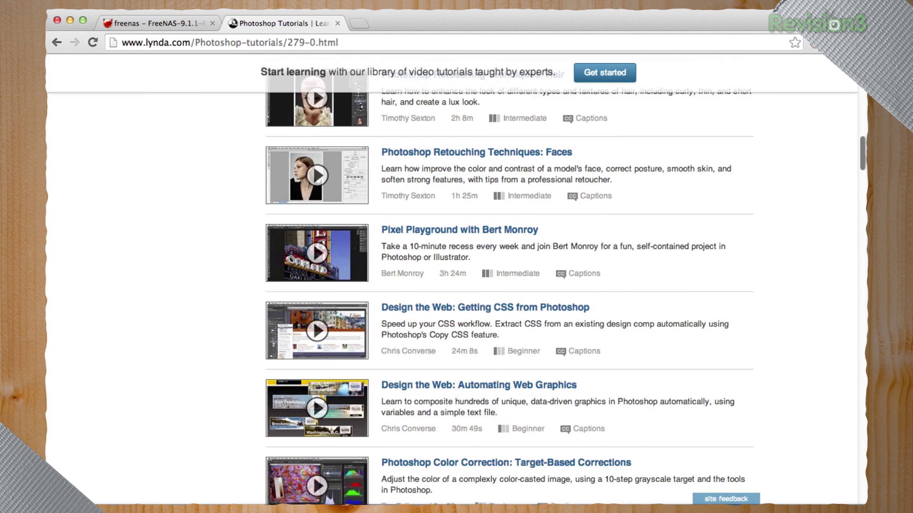
pyautogui.scroll(4, 430, 234)
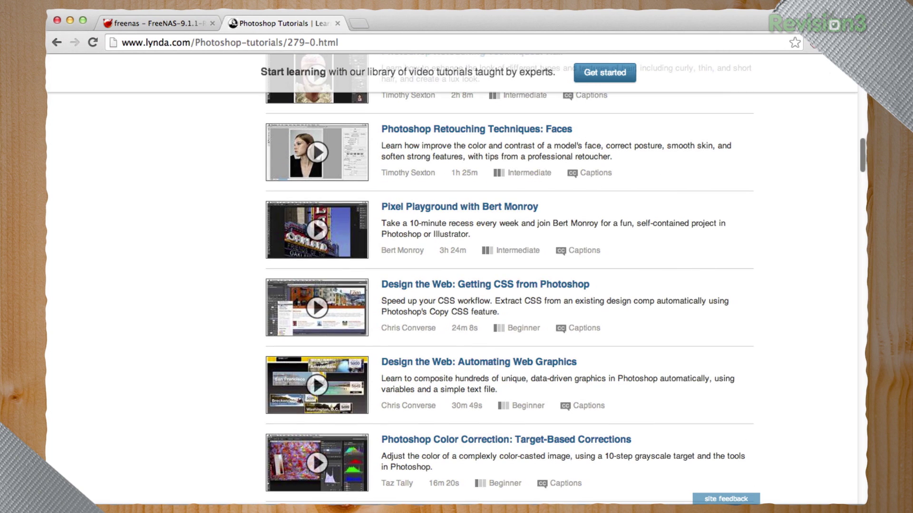
pyautogui.scroll(15, 404, 186)
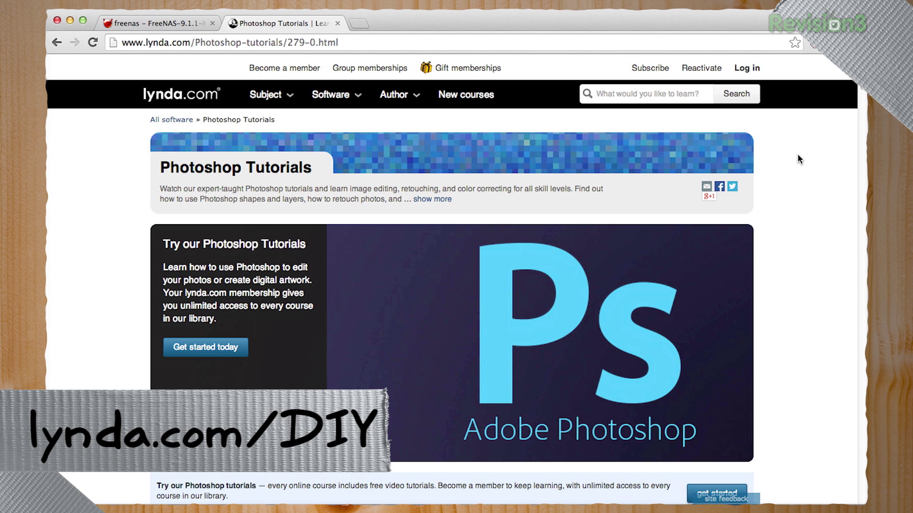
pyautogui.moveTo(292, 98)
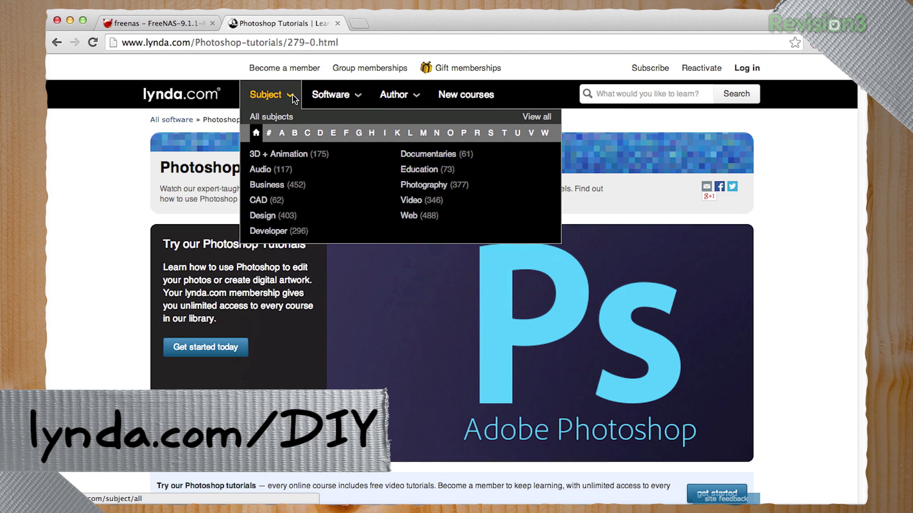
# Browse Subject listings for E, F and H, then close the lynda.com tab
pyautogui.click(334, 133)
pyautogui.click(346, 134)
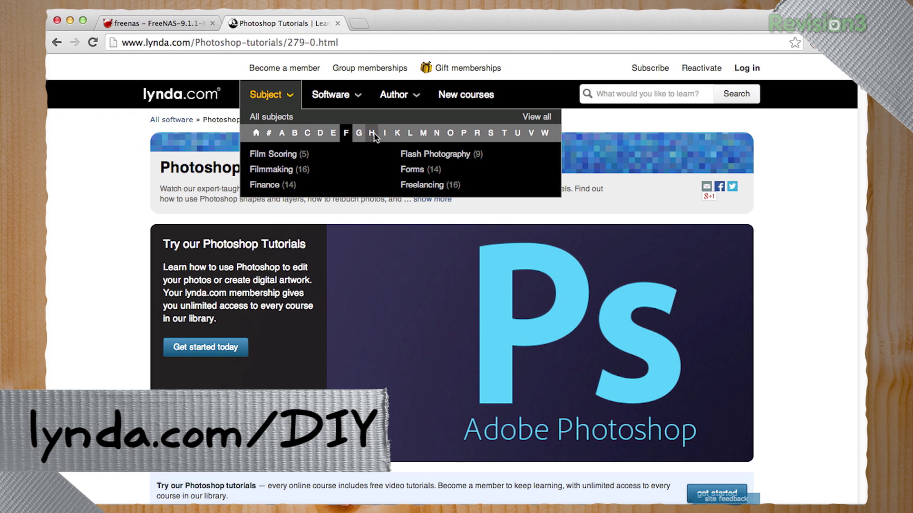
pyautogui.click(372, 134)
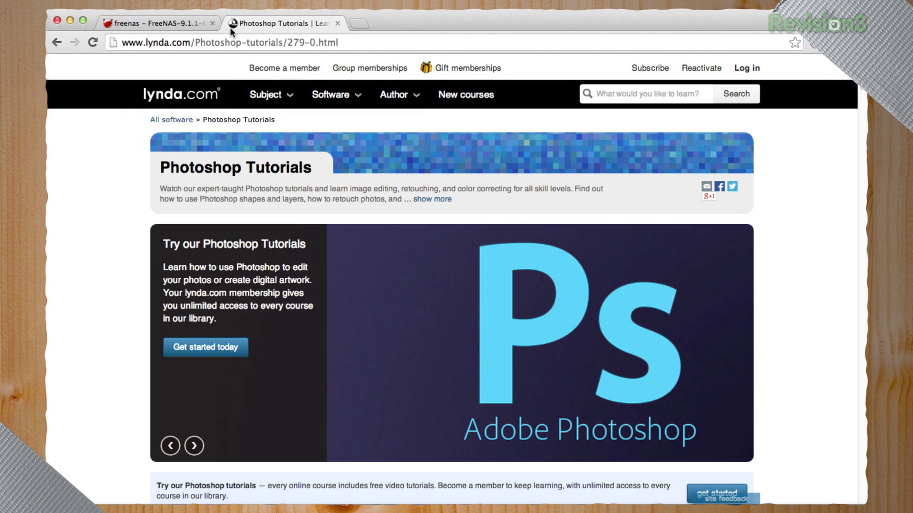
pyautogui.click(337, 24)
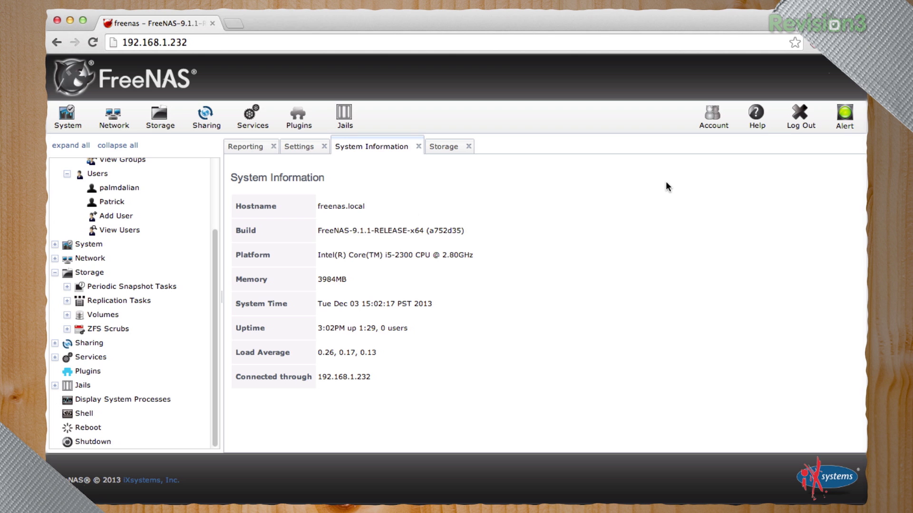
pyautogui.click(90, 272)
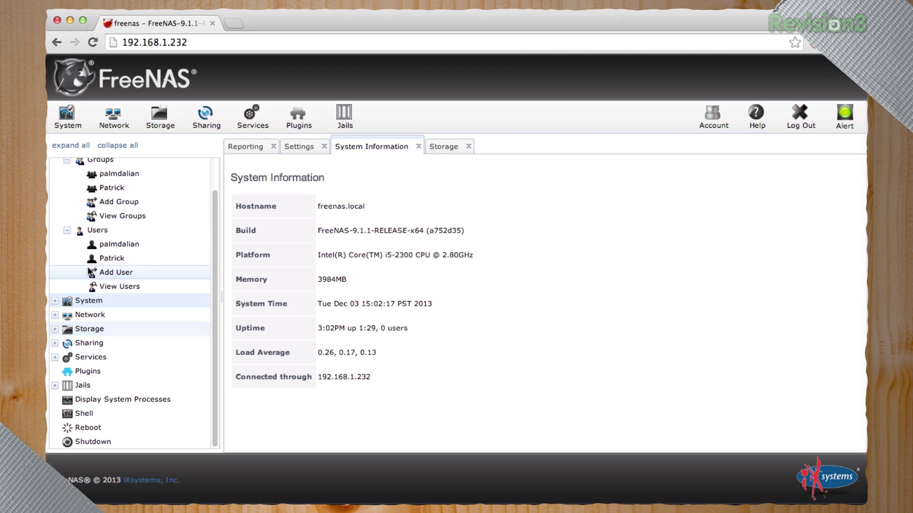
pyautogui.click(80, 329)
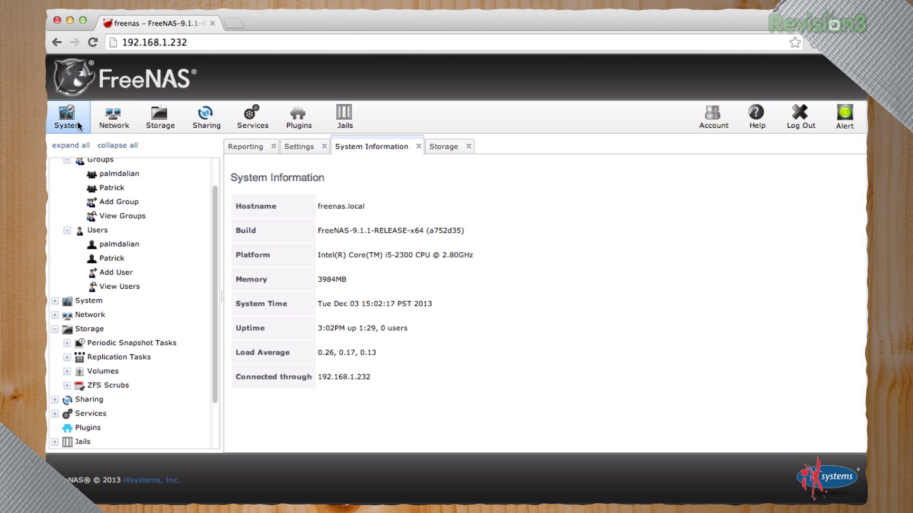
pyautogui.click(160, 116)
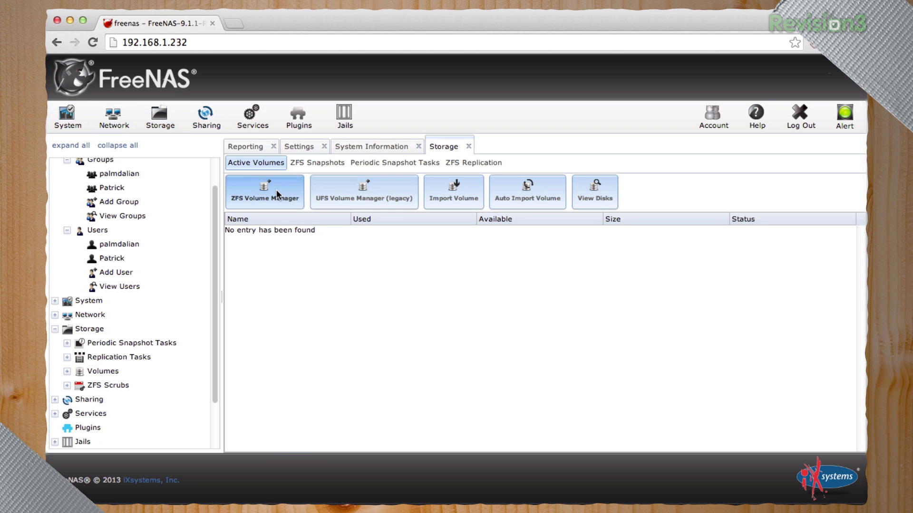
# Create the RaidZ2 volume 'diytryin' from all four 3.0 TB disks (5.45 TiB)
pyautogui.click(276, 193)
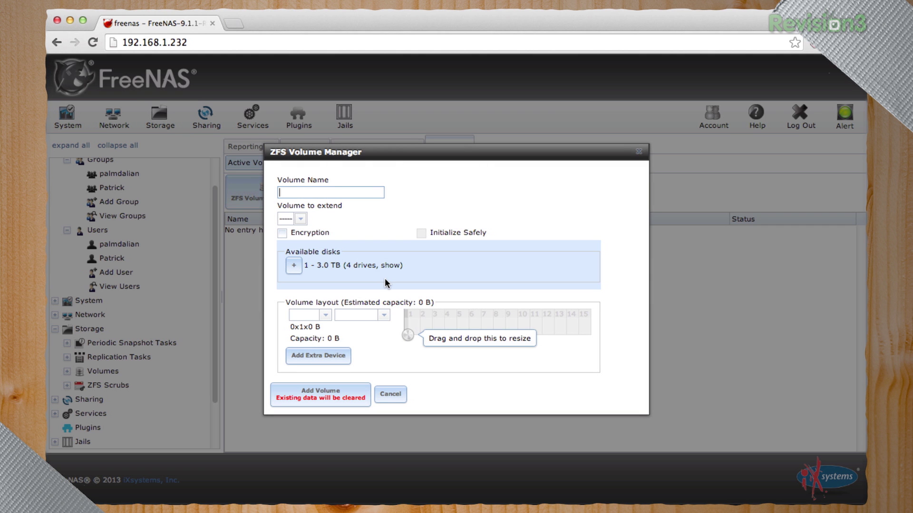
pyautogui.write('diytryin')
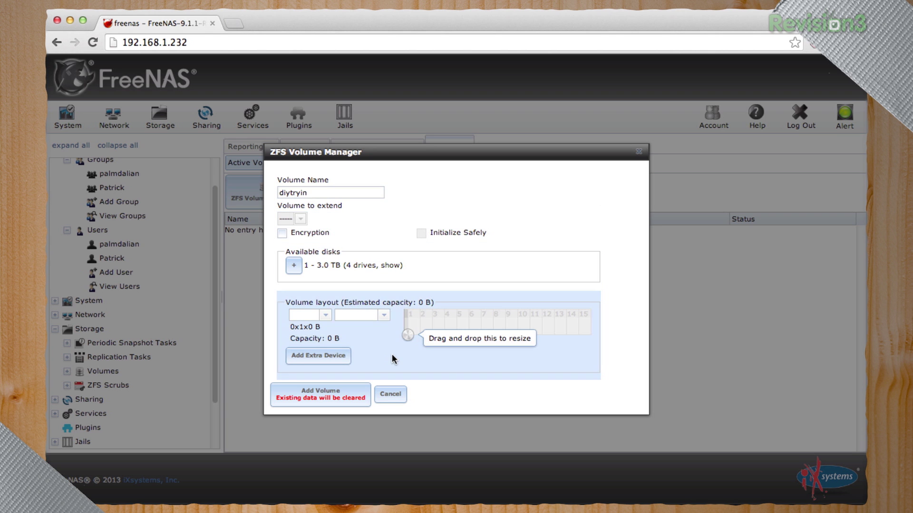
pyautogui.moveTo(406, 335); pyautogui.dragTo(497, 341)
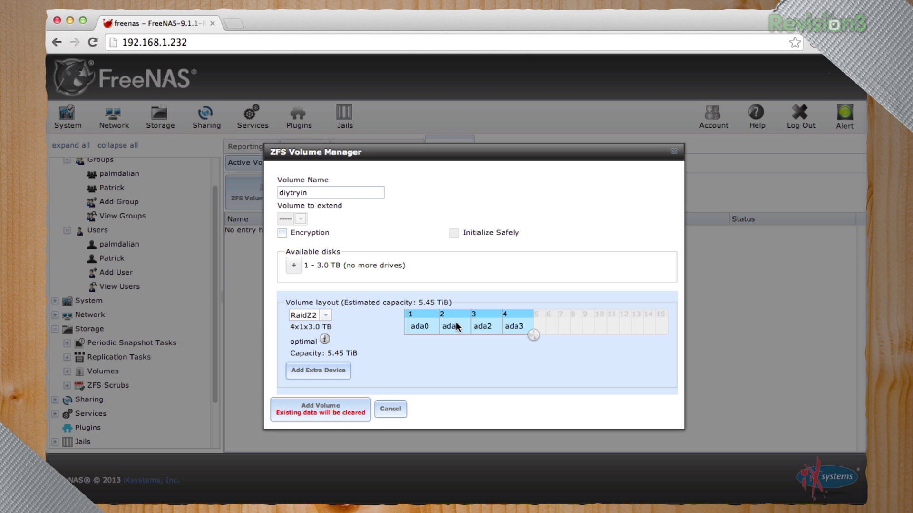
pyautogui.moveTo(456, 323)
pyautogui.mouseDown()
pyautogui.moveTo(455, 289)
pyautogui.moveTo(458, 332)
pyautogui.mouseUp()
pyautogui.moveTo(323, 339)
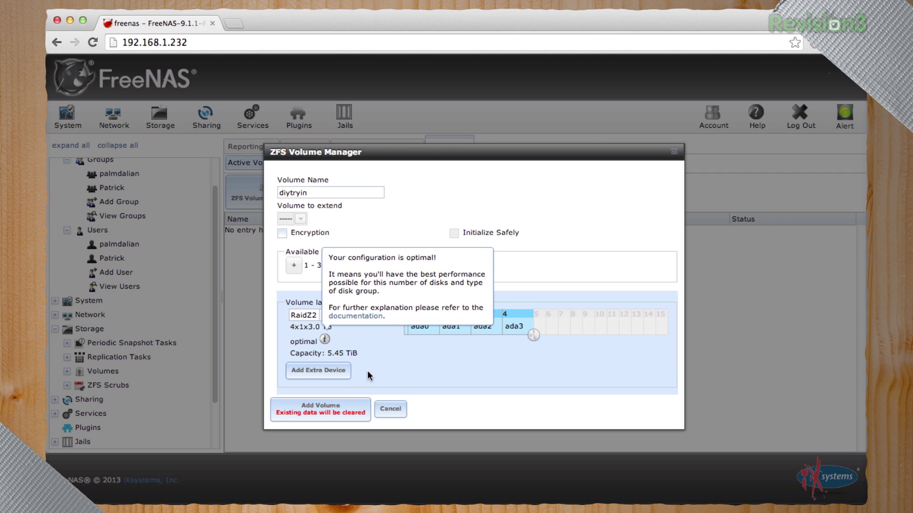
pyautogui.click(334, 412)
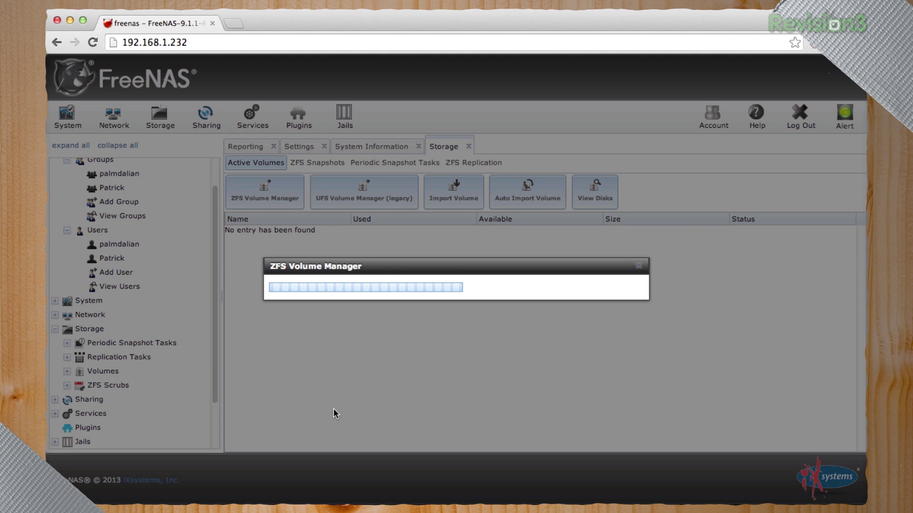
# Check the new diytryin volume under Storage while rearranging the navigation tree's branches
pyautogui.click(316, 233)
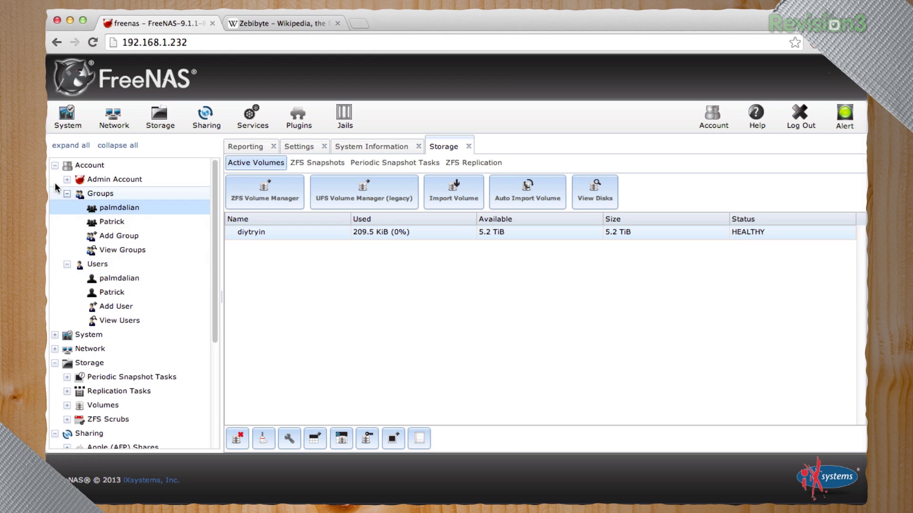
pyautogui.click(54, 166)
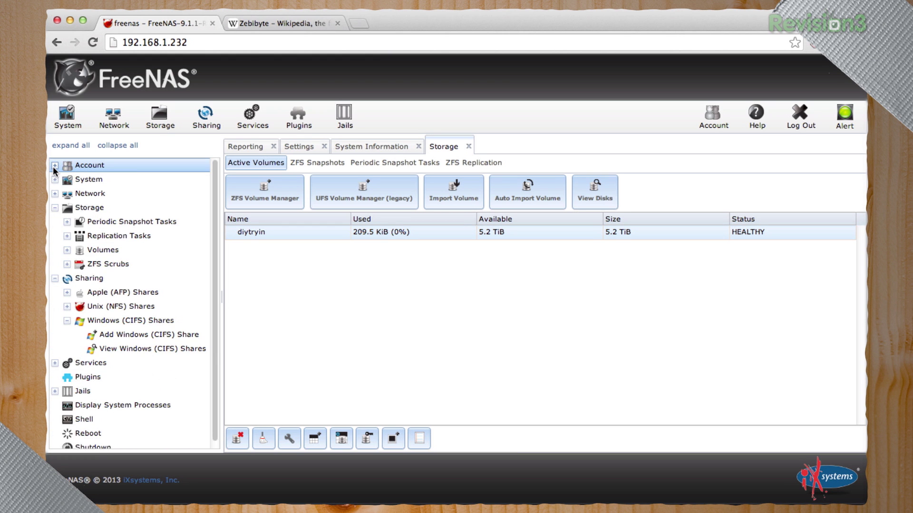
pyautogui.click(55, 208)
pyautogui.doubleClick(80, 222)
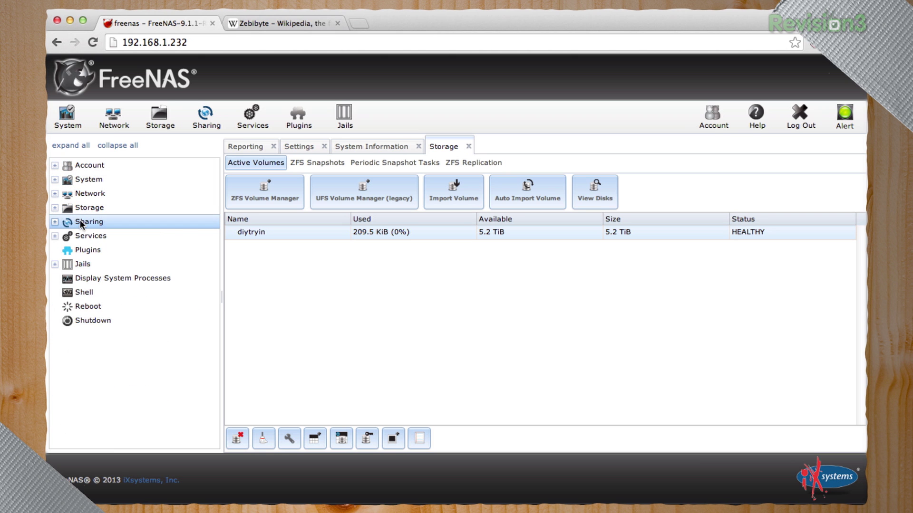
pyautogui.doubleClick(80, 222)
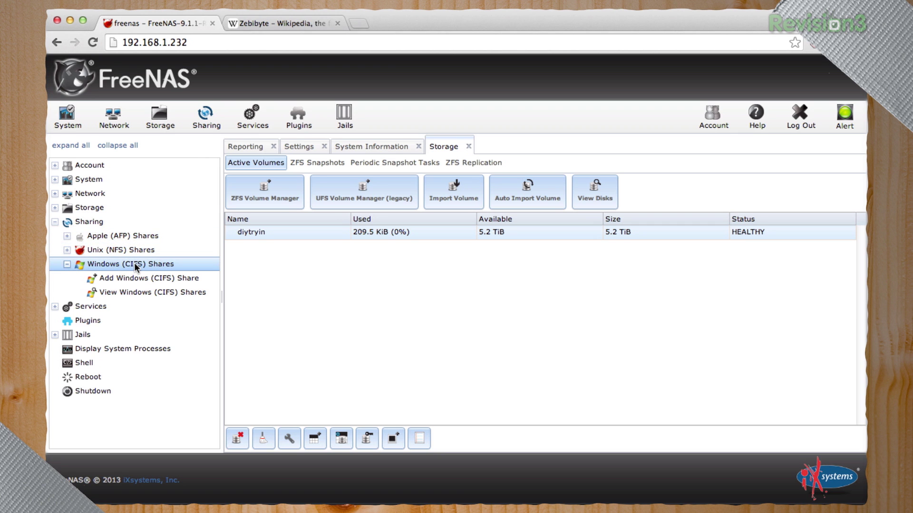
pyautogui.doubleClick(93, 207)
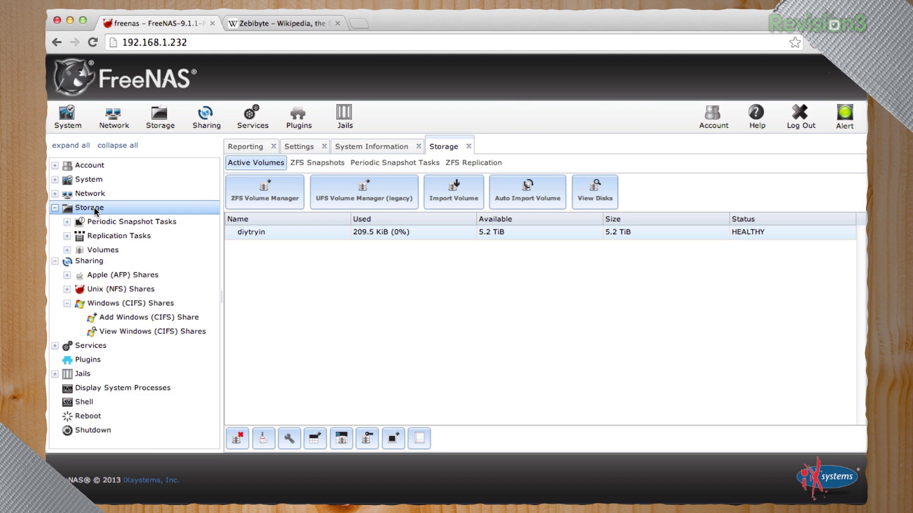
pyautogui.doubleClick(119, 251)
pyautogui.click(278, 232)
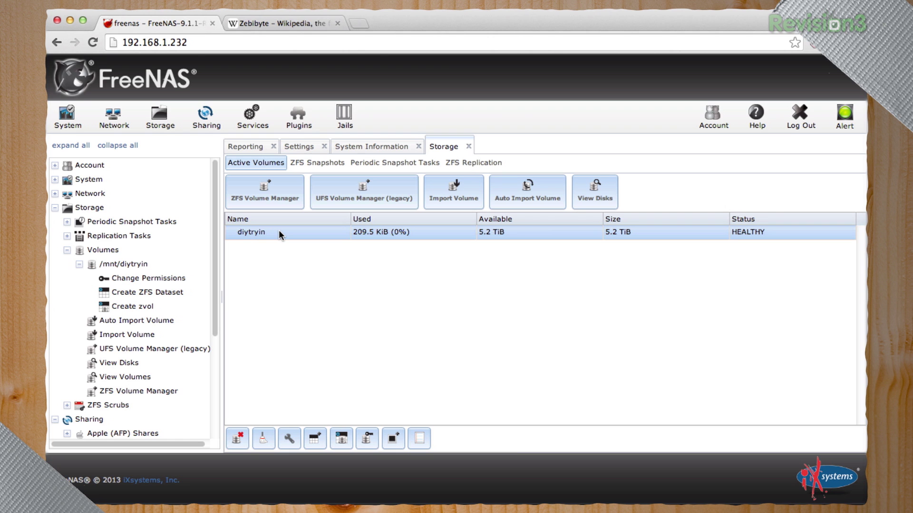
pyautogui.click(66, 210)
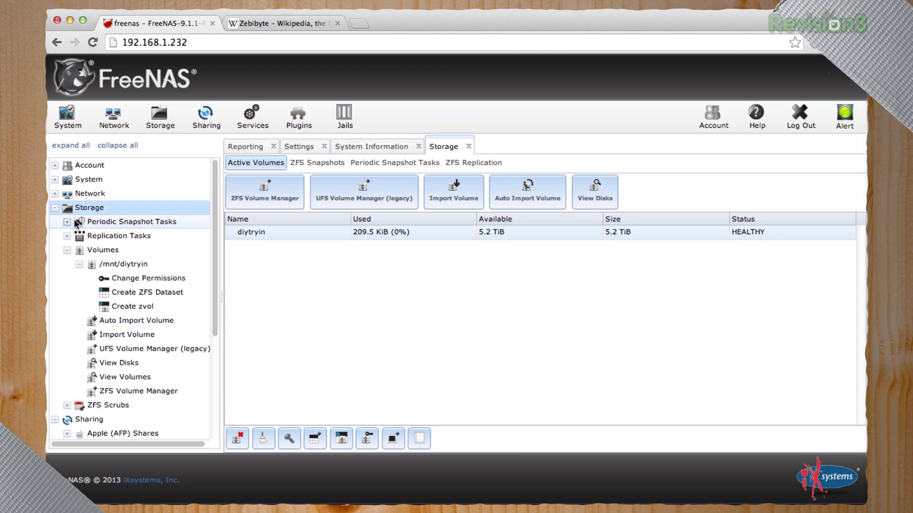
pyautogui.click(141, 293)
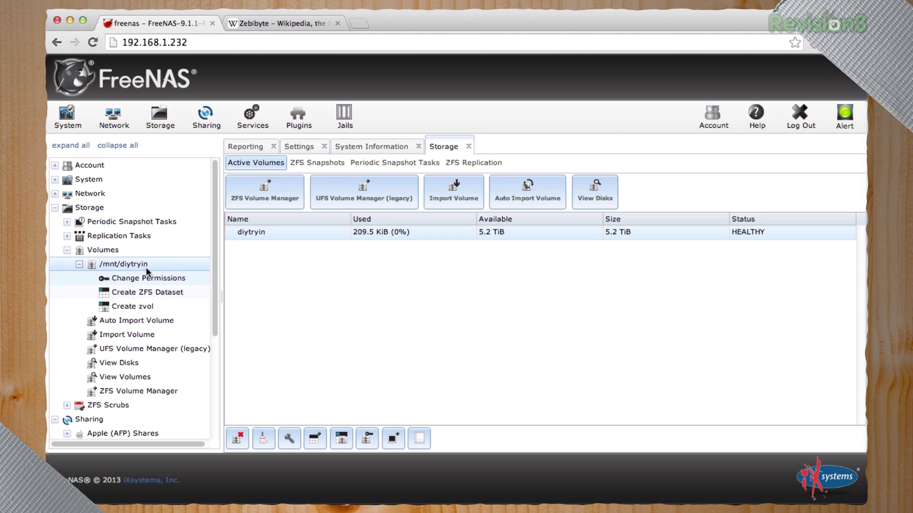
# Go to Sharing > Windows (CIFS) Shares and open the Add Windows (CIFS) Share form
pyautogui.scroll(-2, 138, 266)
pyautogui.scroll(-5, 139, 267)
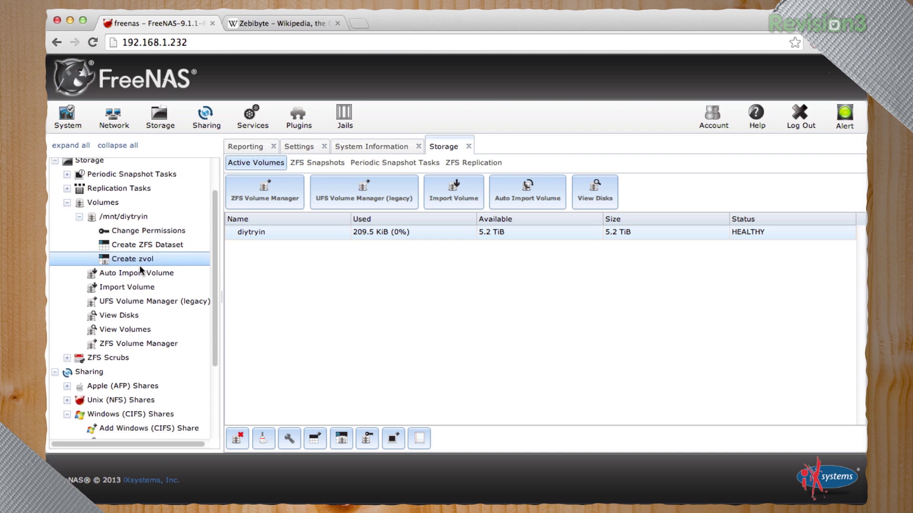
pyautogui.click(151, 281)
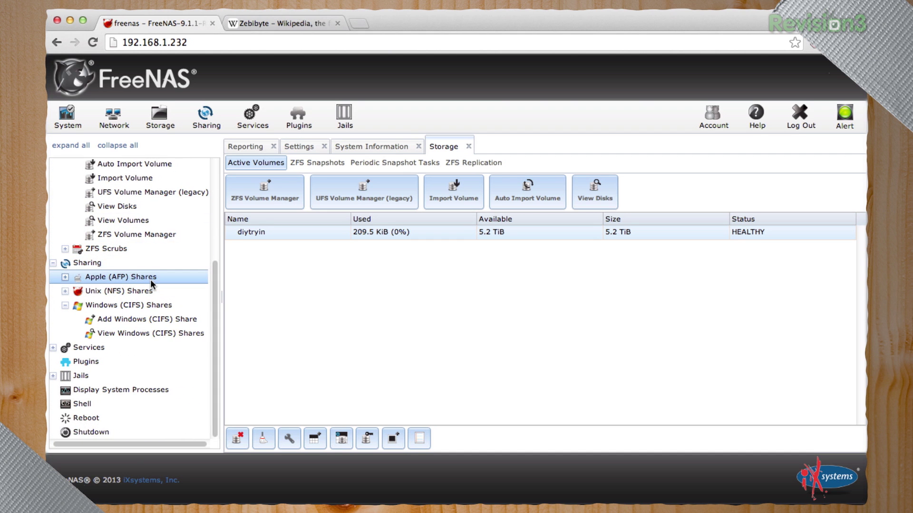
pyautogui.doubleClick(150, 279)
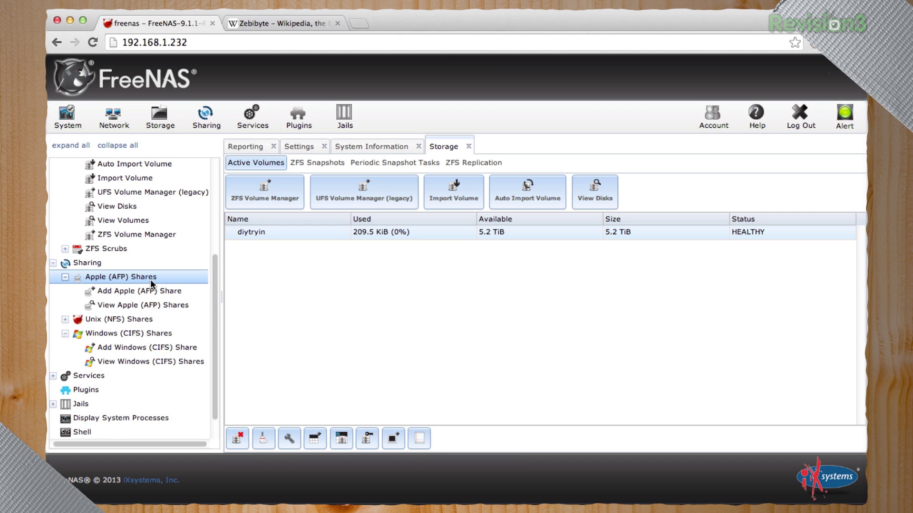
pyautogui.doubleClick(150, 281)
pyautogui.click(150, 306)
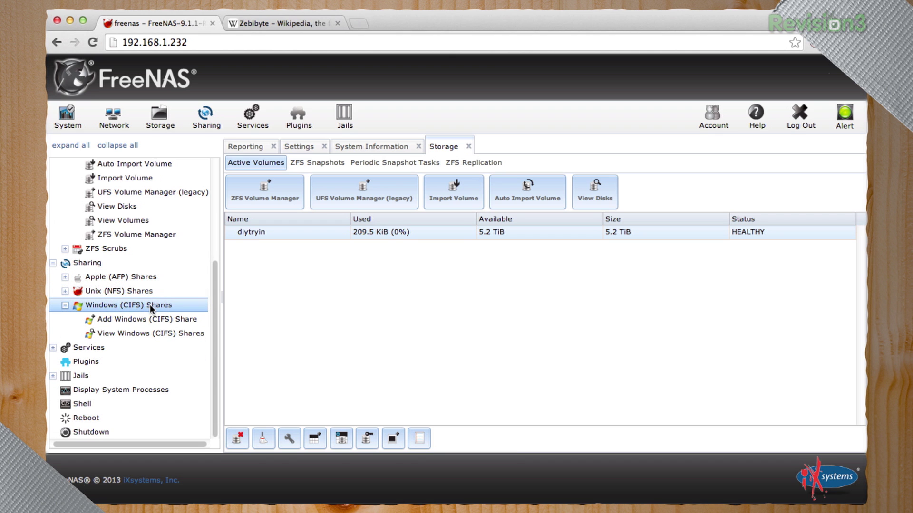
pyautogui.click(164, 320)
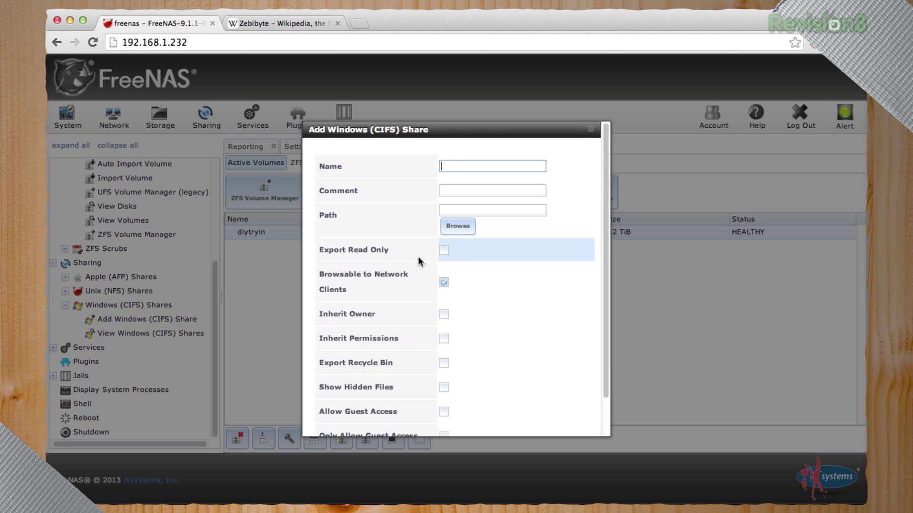
# Save a CIFS share named 'diytryin' with path /mnt/diytryin and Allow Guest Access ticked
pyautogui.write('diytryin')
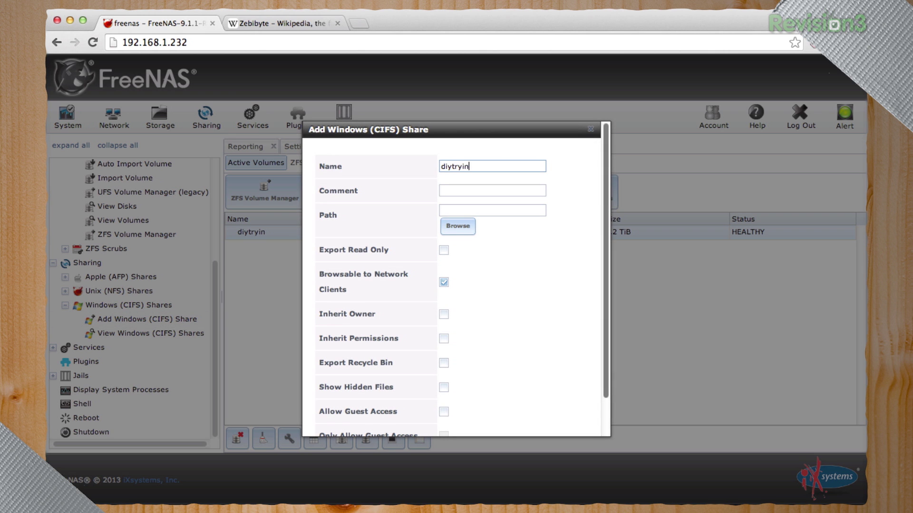
pyautogui.click(452, 226)
pyautogui.click(473, 256)
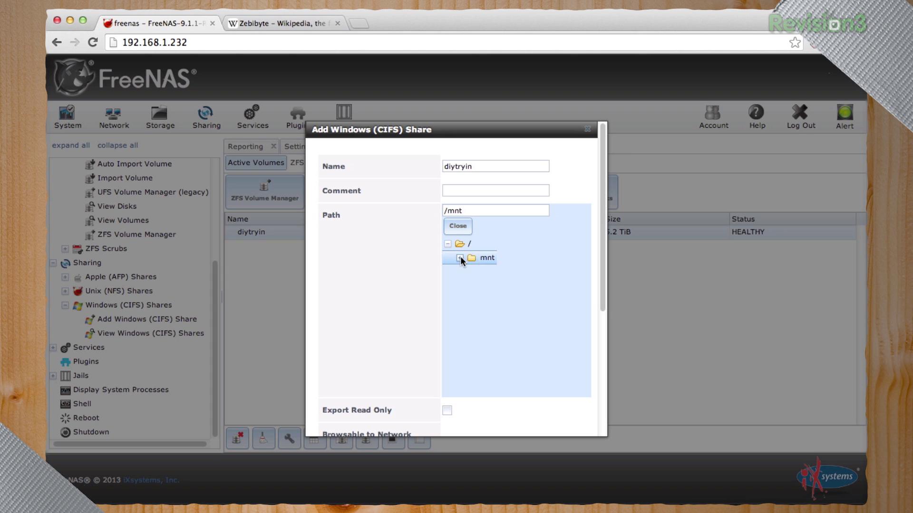
pyautogui.click(459, 257)
pyautogui.click(486, 273)
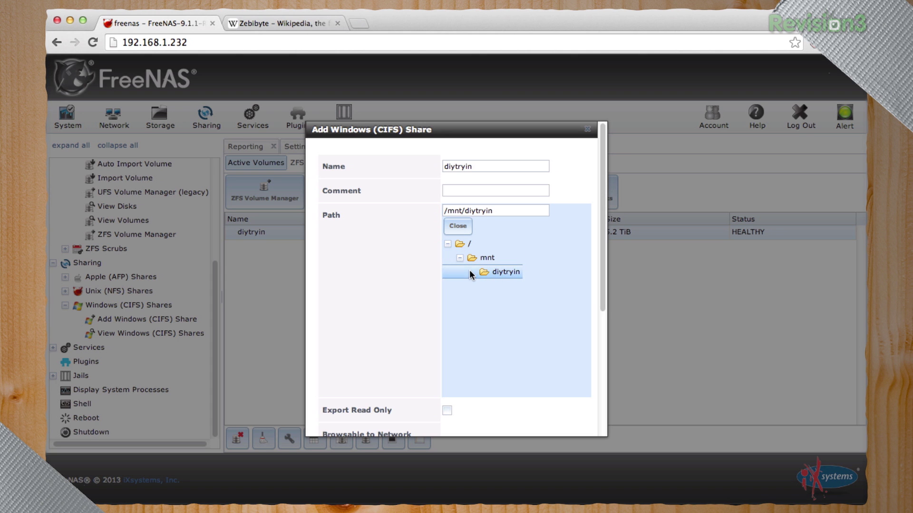
pyautogui.scroll(-5, 496, 275)
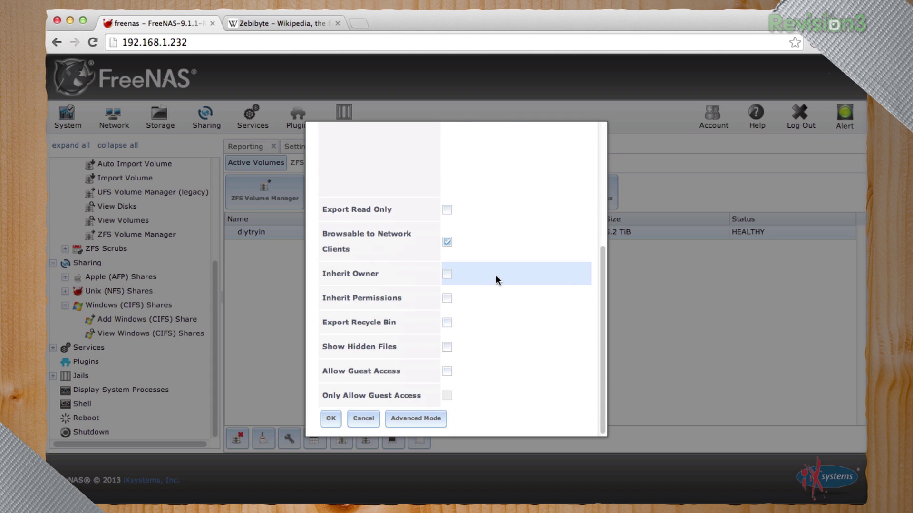
pyautogui.rightClick(495, 274)
pyautogui.click(449, 374)
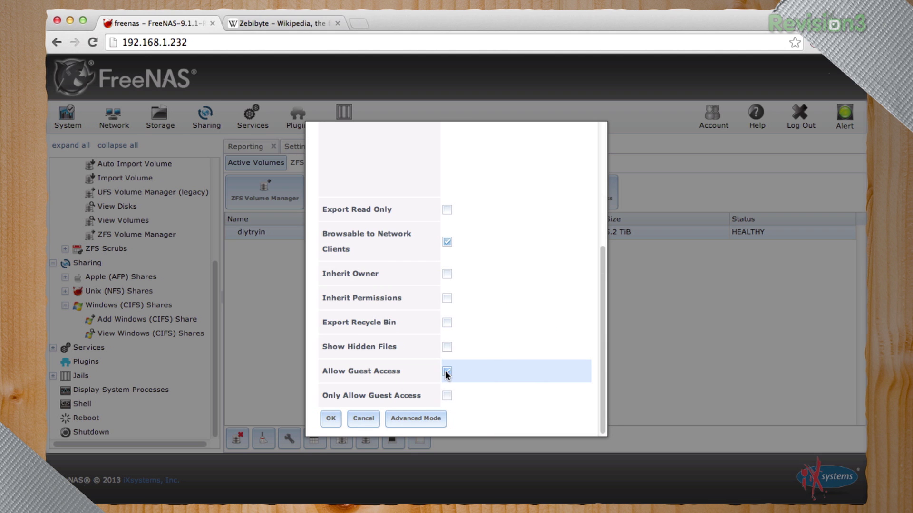
pyautogui.scroll(5, 507, 364)
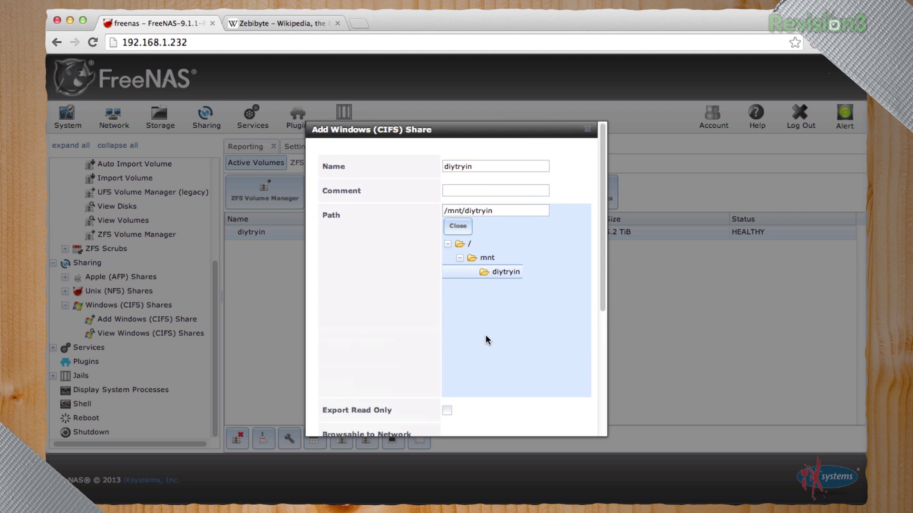
pyautogui.scroll(-5, 485, 339)
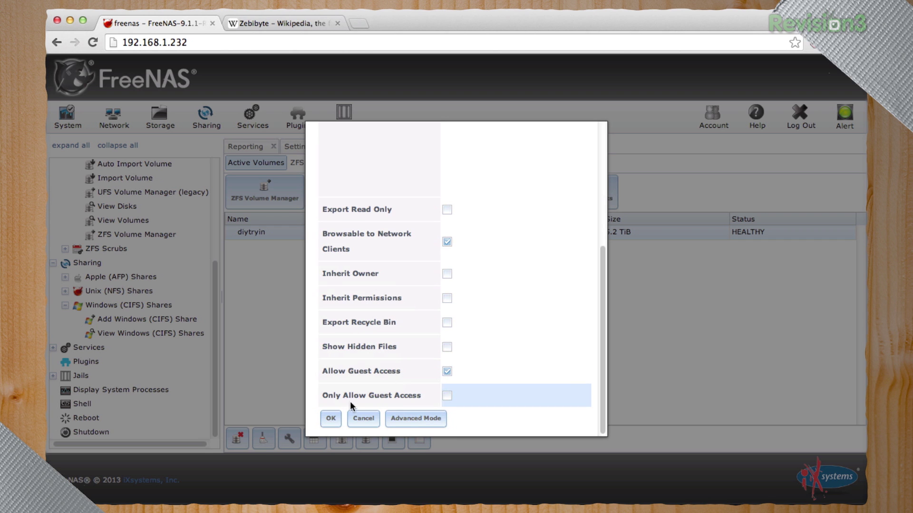
pyautogui.click(334, 417)
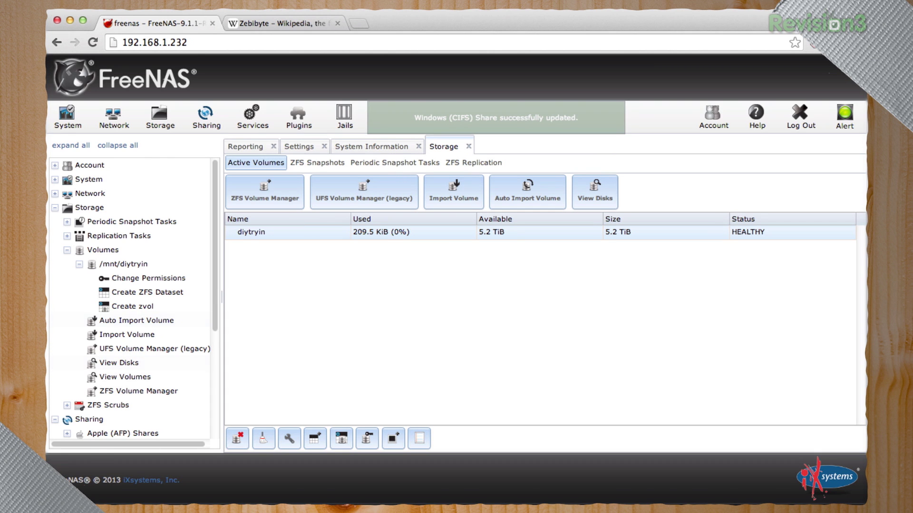
# In a new Finder window, connect to freenas's CIFS shares from Network, open diytryin, then minimize it
pyautogui.moveTo(515, 505)
pyautogui.click(87, 486)
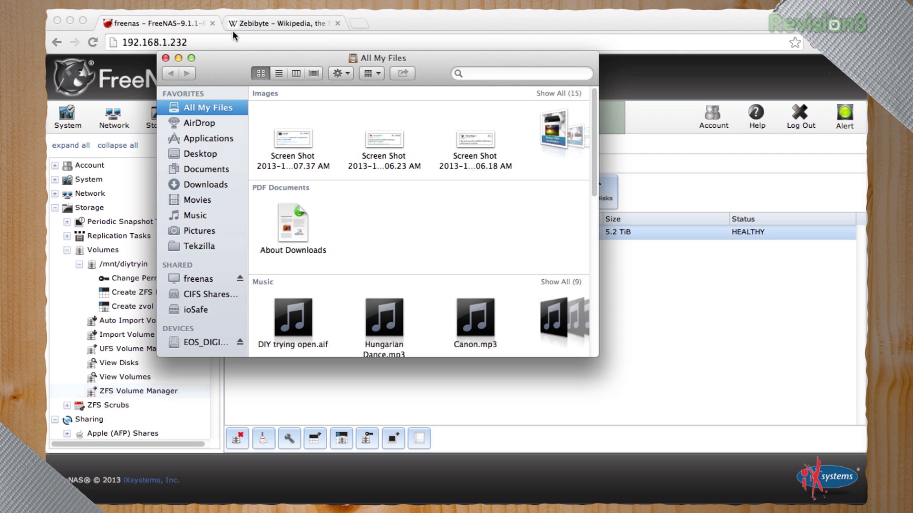
pyautogui.click(215, 2)
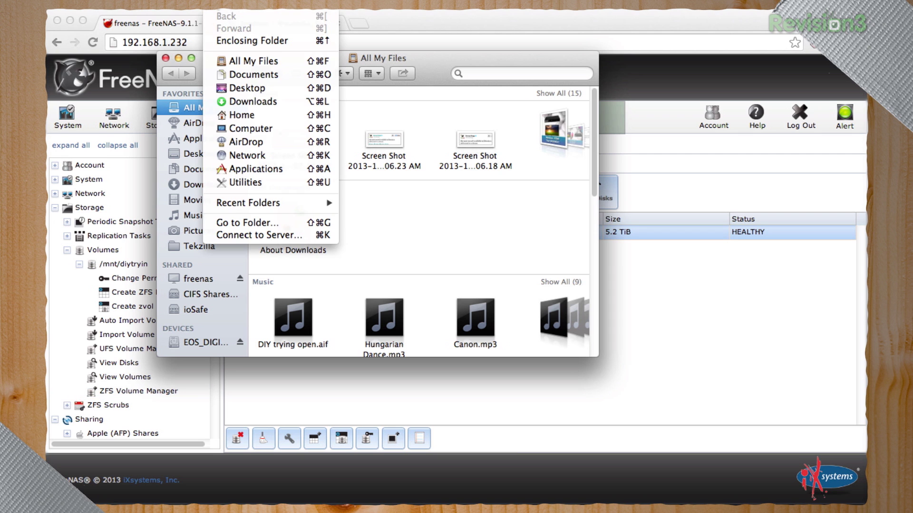
pyautogui.click(245, 156)
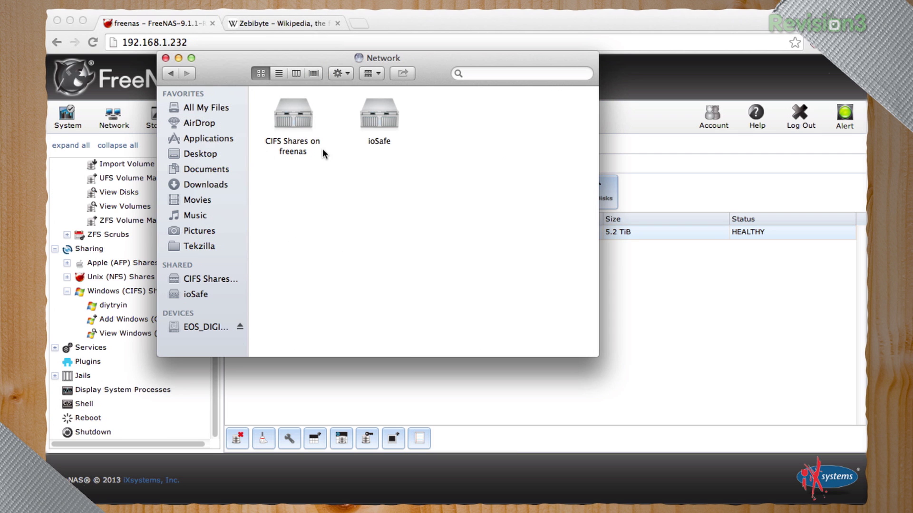
pyautogui.doubleClick(296, 124)
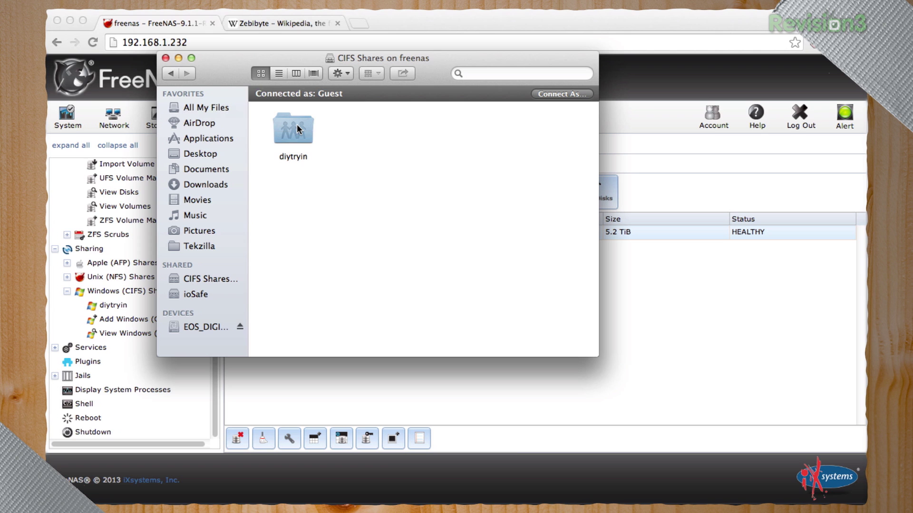
pyautogui.doubleClick(297, 124)
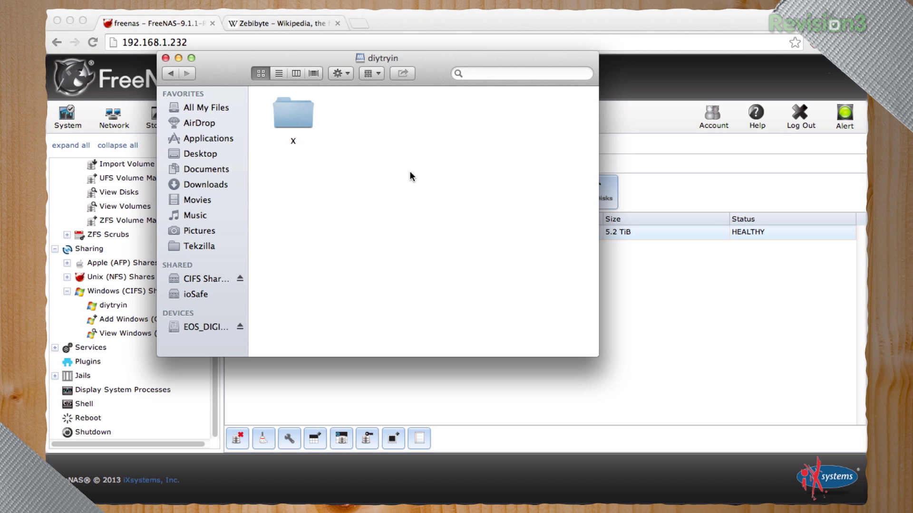
pyautogui.click(178, 56)
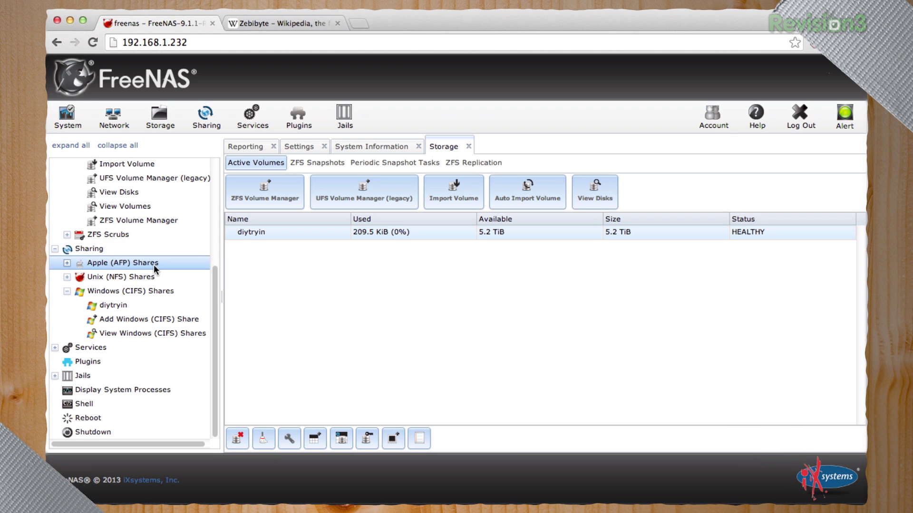
# Browse the Available plugins list (CrashPlan, Plex Media Server, DLNA / UPnP), then expand Services in the tree
pyautogui.click(89, 363)
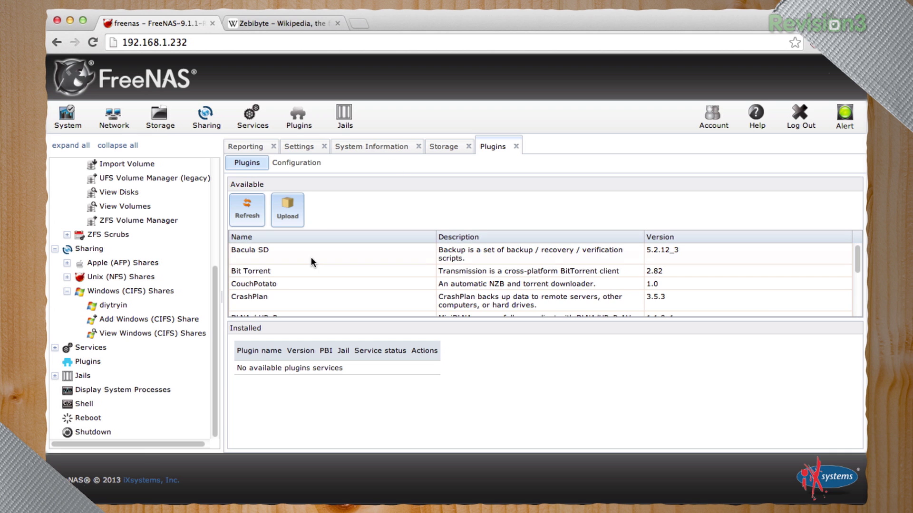
pyautogui.scroll(-2, 641, 263)
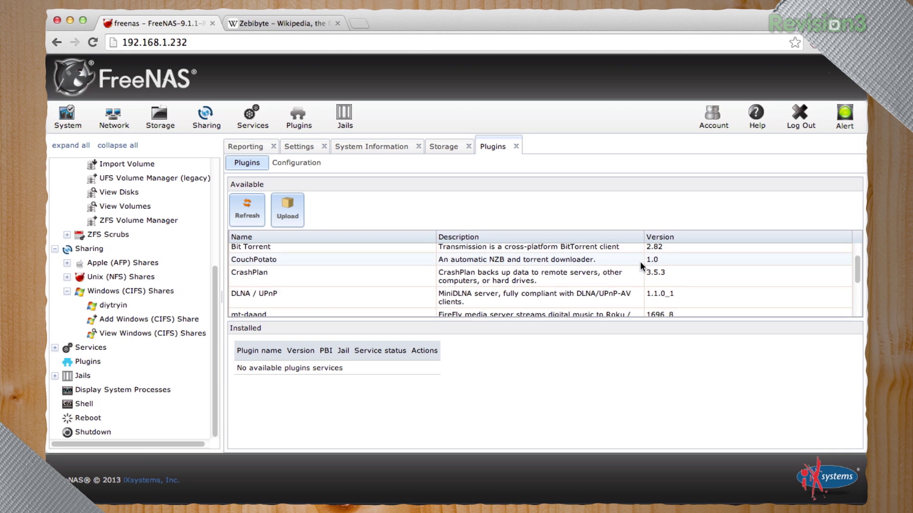
pyautogui.scroll(2, 641, 263)
pyautogui.scroll(-2, 411, 270)
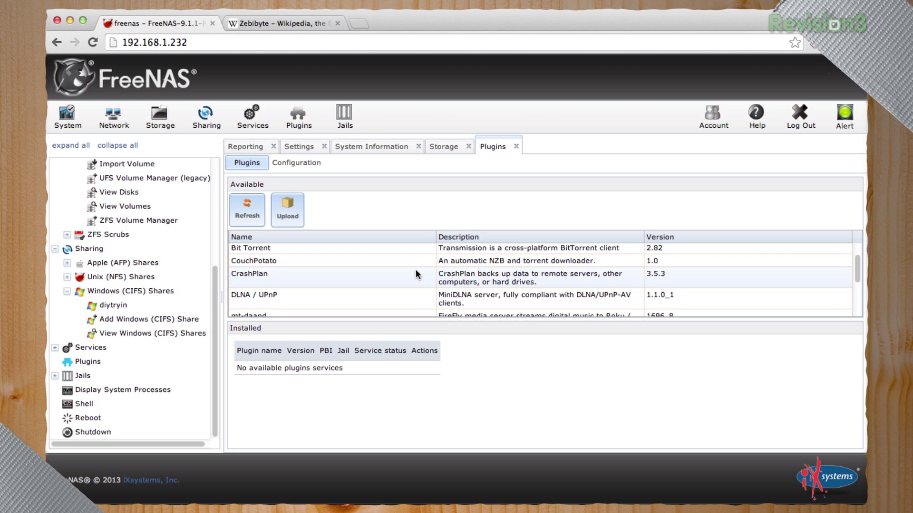
pyautogui.scroll(-2, 416, 269)
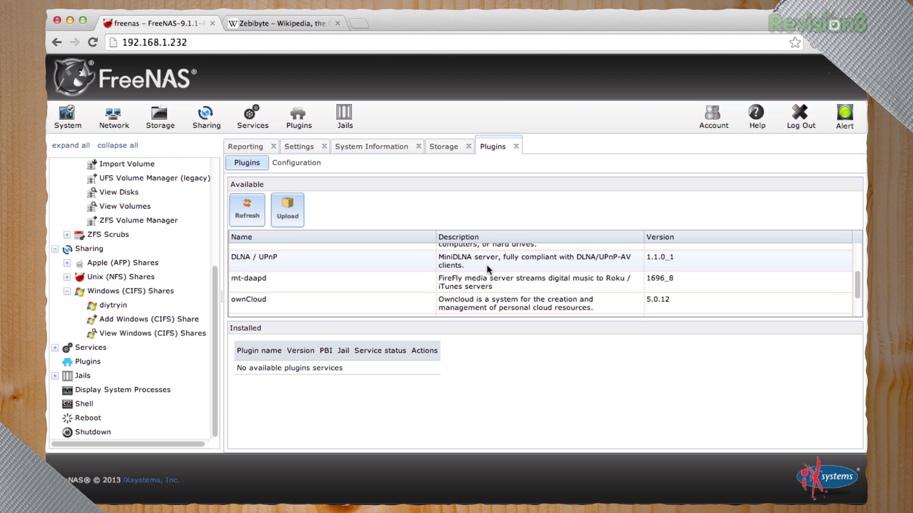
pyautogui.scroll(-2, 487, 267)
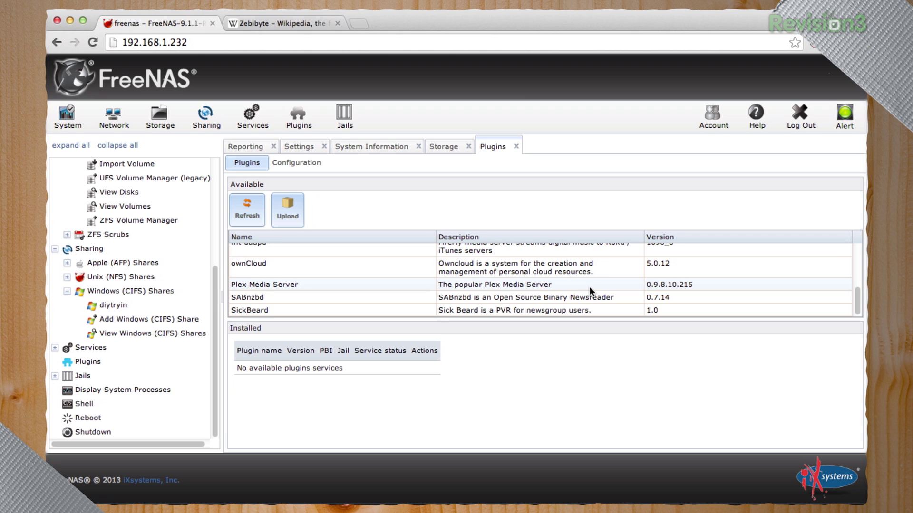
pyautogui.scroll(5, 589, 286)
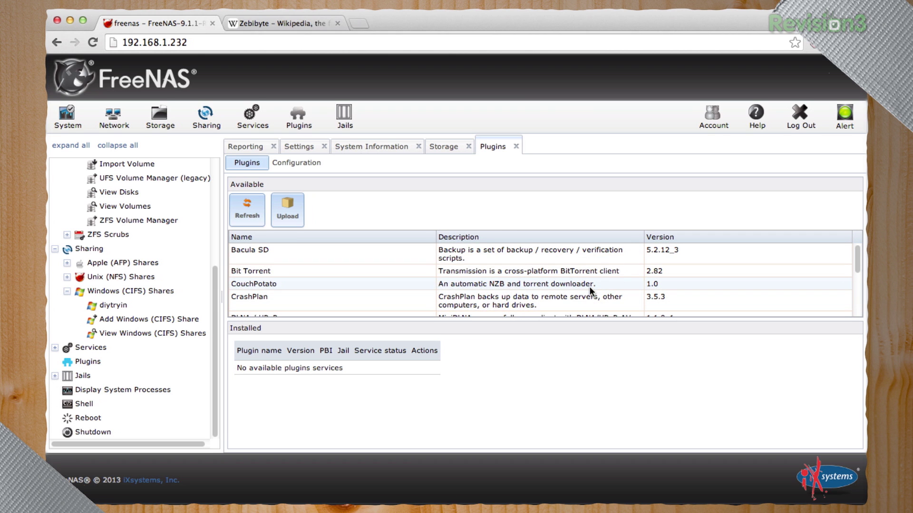
pyautogui.scroll(-1, 470, 278)
pyautogui.click(467, 277)
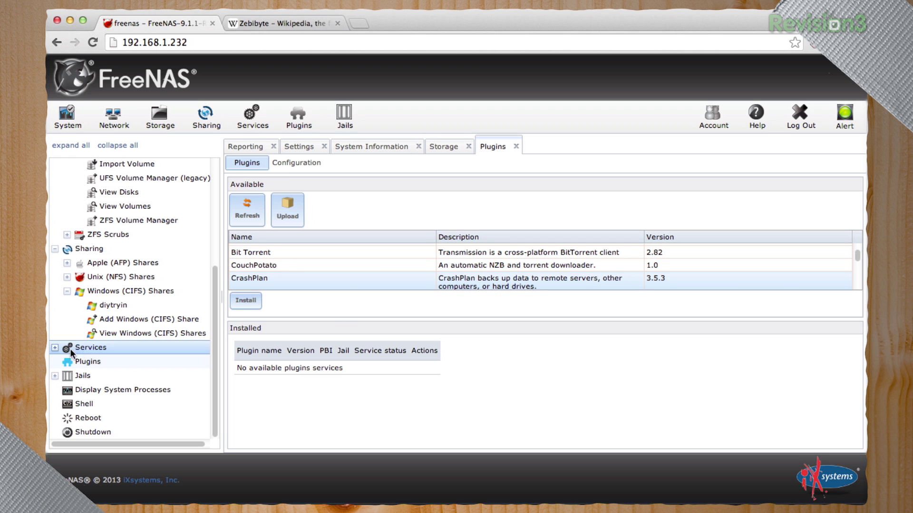
pyautogui.click(55, 347)
pyautogui.scroll(-1, 138, 340)
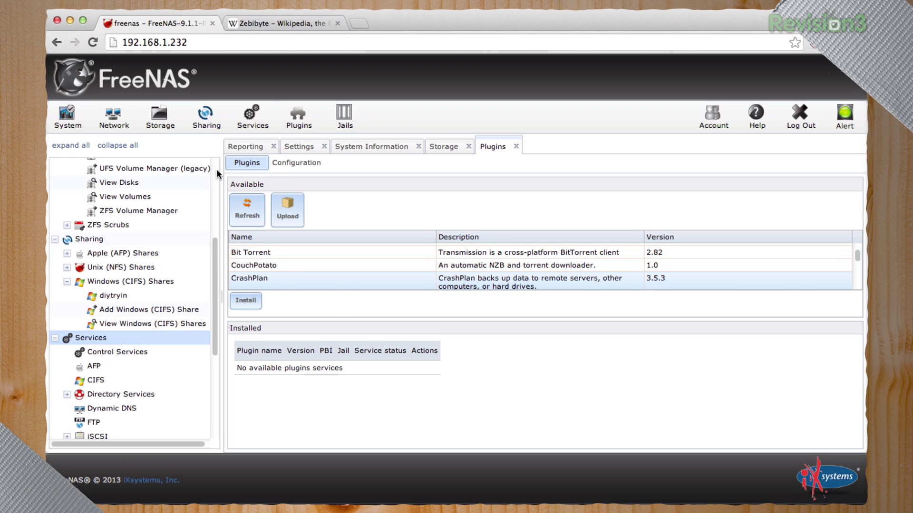
# Confirm only CIFS and S.M.A.R.T. are on in the Services overview, then collapse the Sharing and Services branches
pyautogui.click(252, 121)
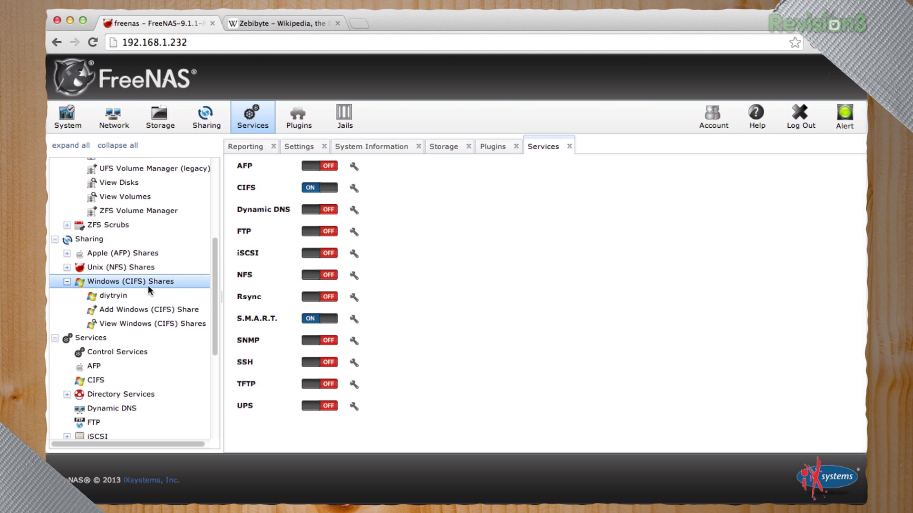
pyautogui.click(67, 282)
pyautogui.click(55, 239)
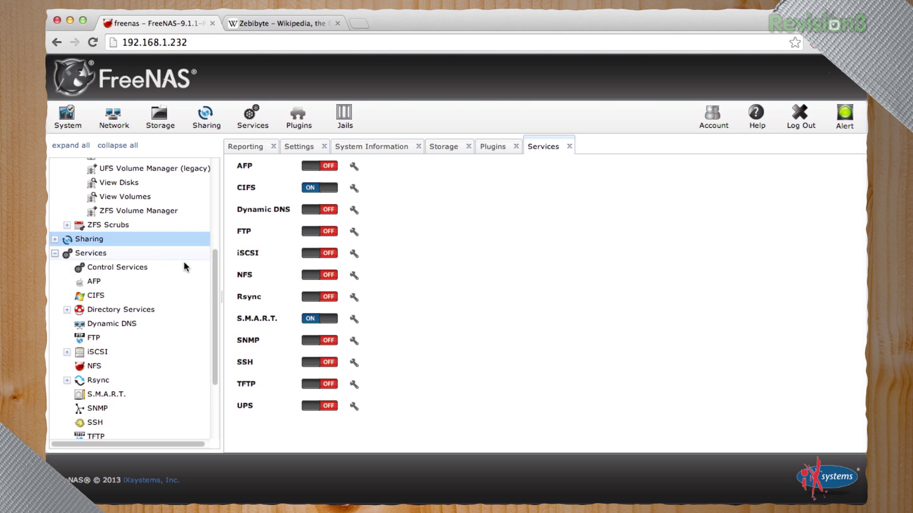
pyautogui.scroll(-3, 190, 266)
pyautogui.scroll(-3, 198, 266)
pyautogui.scroll(6, 155, 249)
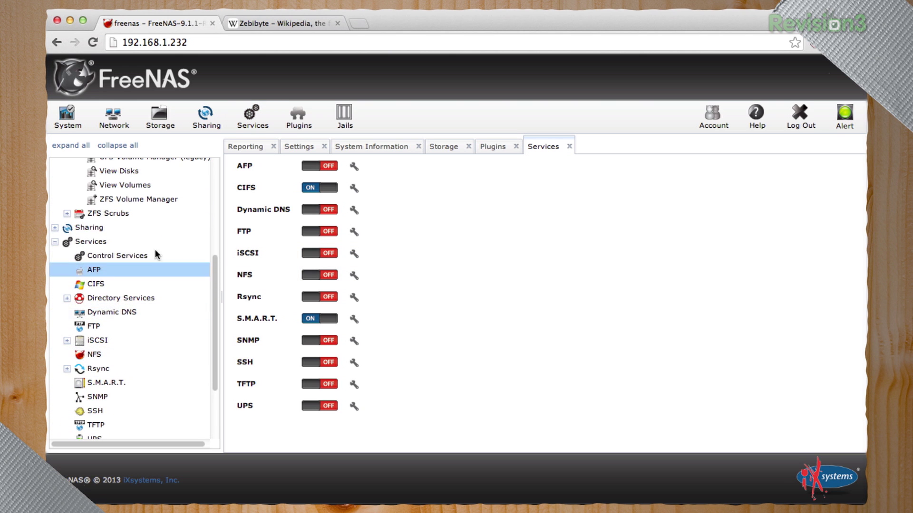
pyautogui.click(55, 241)
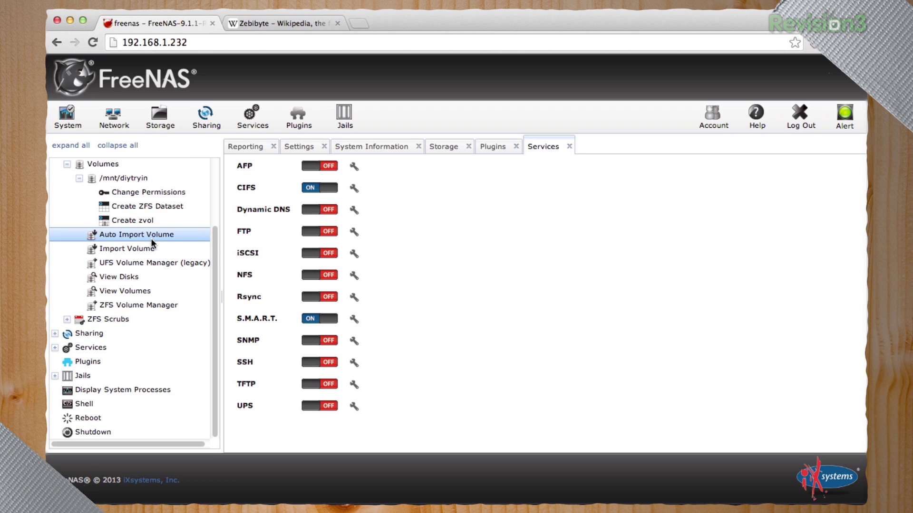
# Pick the DLNA / UPnP plugin and open Add Storage for the dlna_1 jail
pyautogui.click(86, 362)
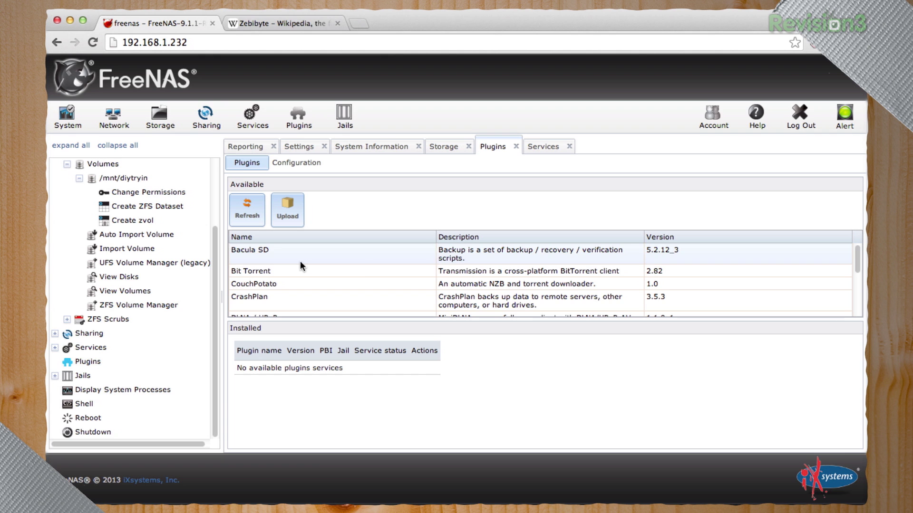
pyautogui.scroll(-2, 360, 263)
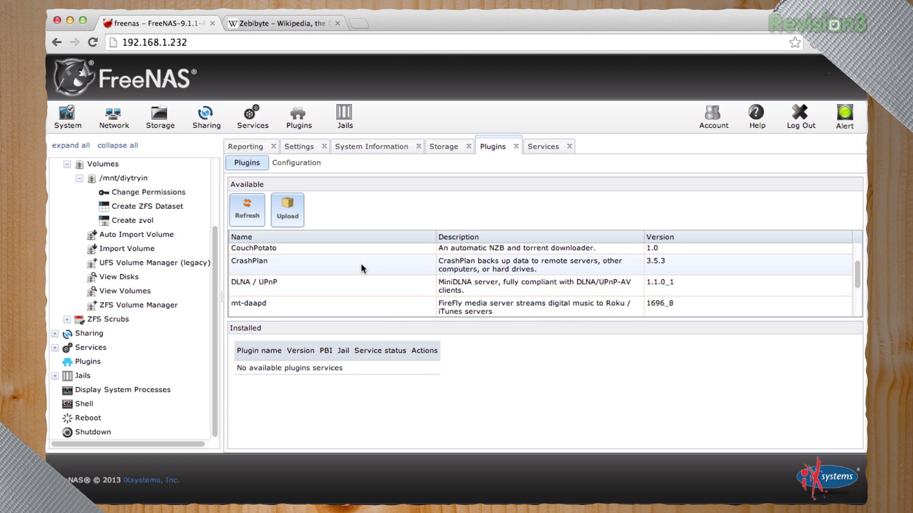
pyautogui.click(342, 289)
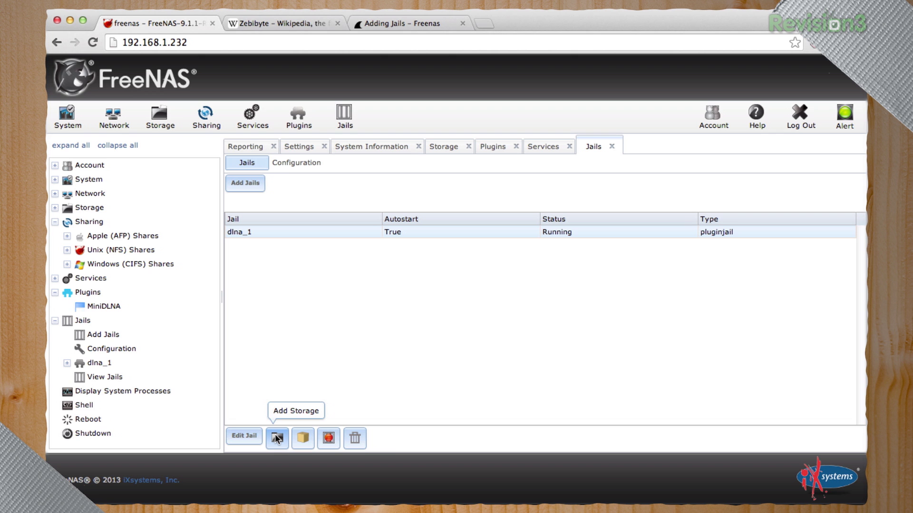
pyautogui.click(277, 438)
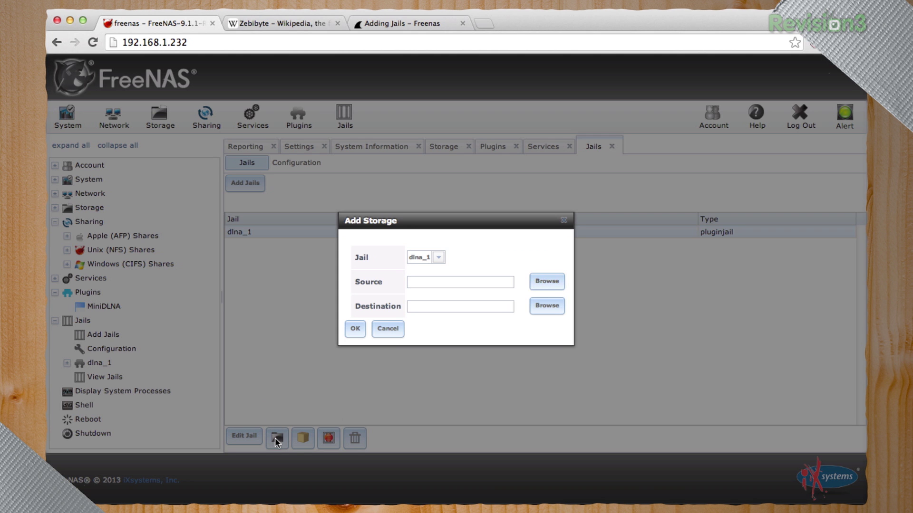
pyautogui.click(386, 331)
pyautogui.click(277, 438)
# Set the storage source folder to /mnt/diytryin/media
pyautogui.click(554, 281)
pyautogui.click(425, 233)
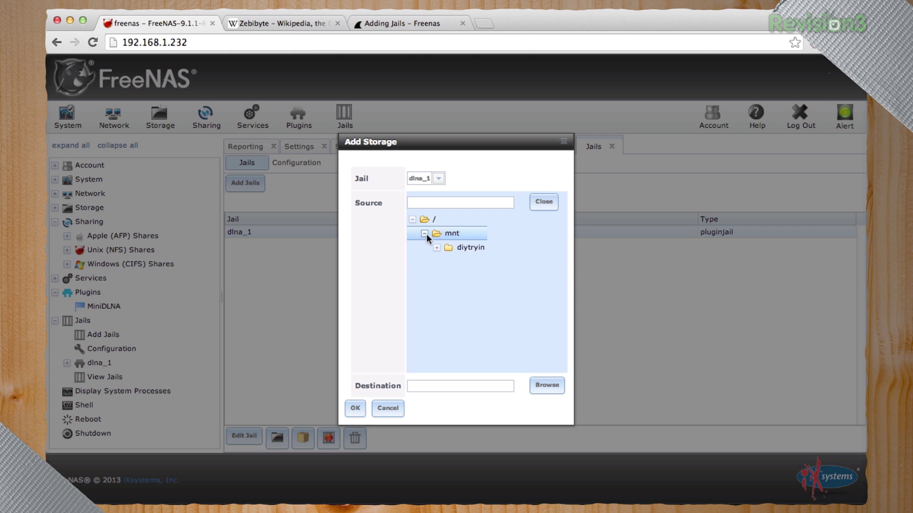
pyautogui.click(436, 247)
pyautogui.click(449, 276)
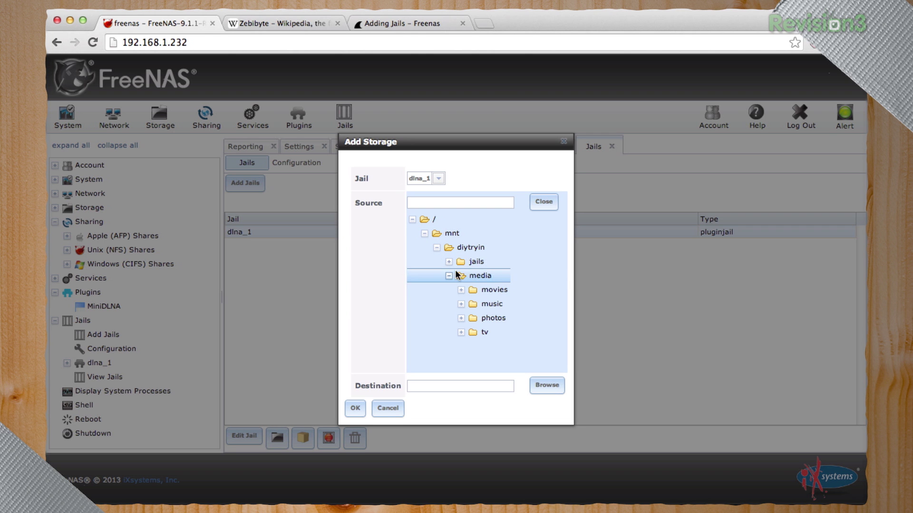
pyautogui.click(448, 275)
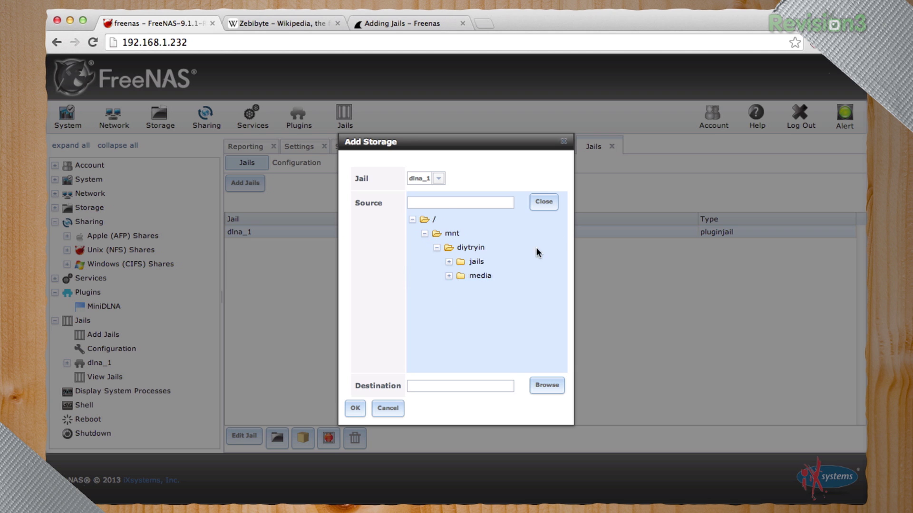
pyautogui.click(475, 276)
pyautogui.click(546, 200)
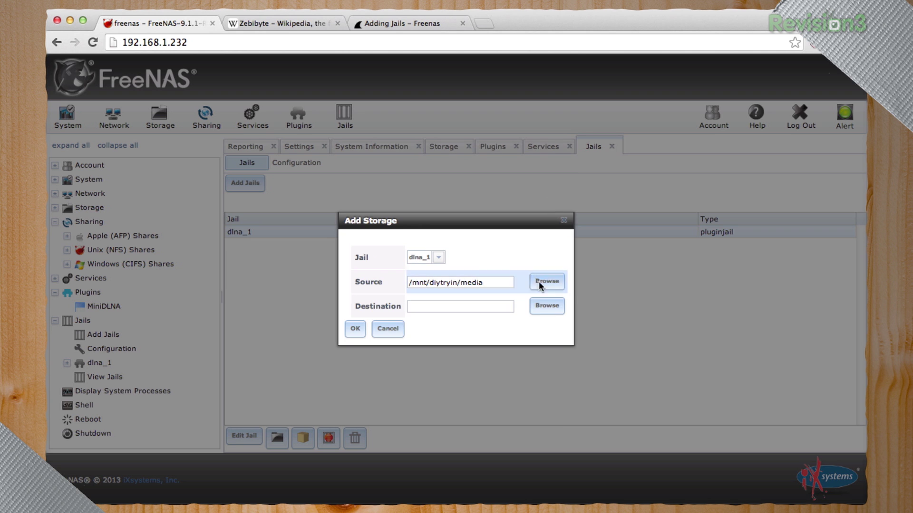
# Set the jail destination to /media and save the storage mount
pyautogui.click(546, 306)
pyautogui.scroll(-1, 523, 314)
pyautogui.click(455, 323)
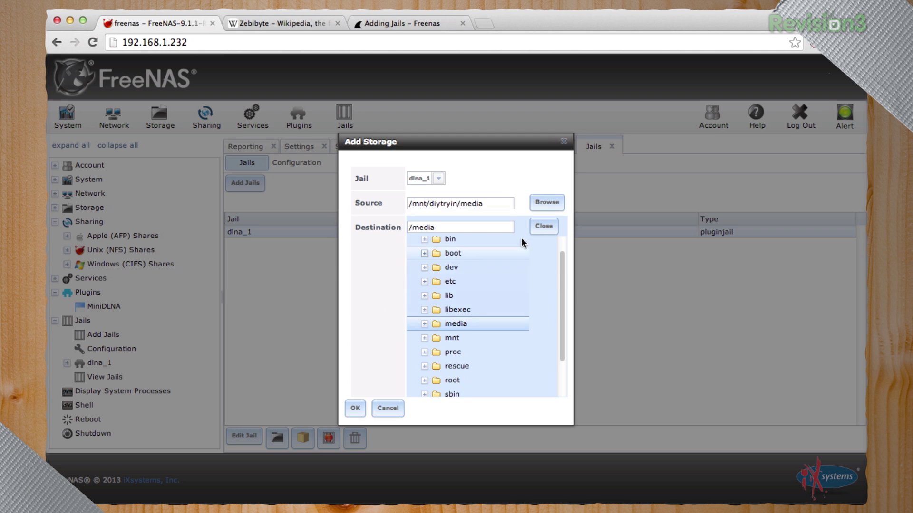
pyautogui.click(538, 228)
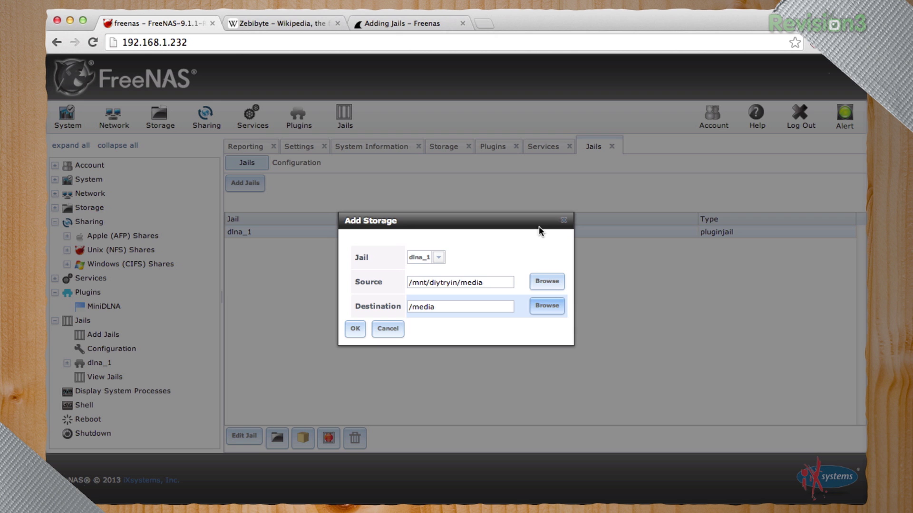
pyautogui.click(360, 326)
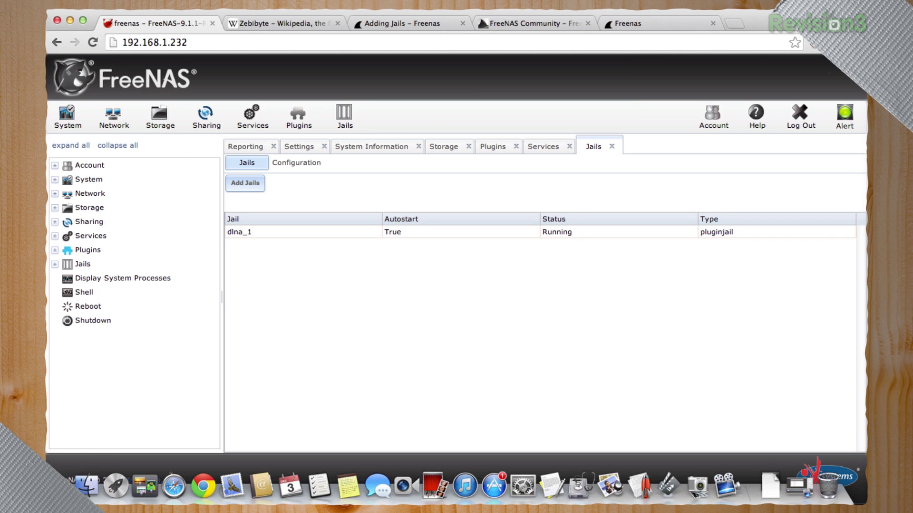
pyautogui.click(88, 487)
# Connect to freenas as guest and browse diytryin > media > music > Descendents
pyautogui.click(219, 4)
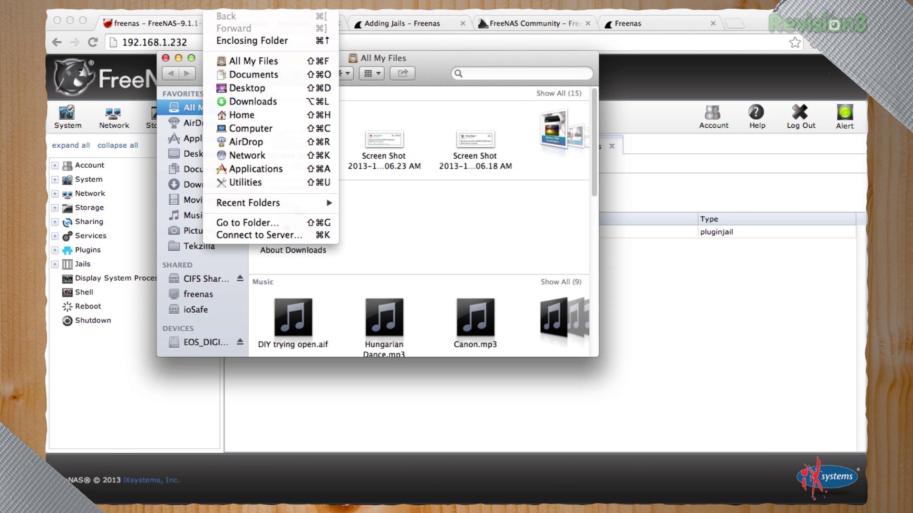
pyautogui.click(256, 155)
pyautogui.doubleClick(299, 109)
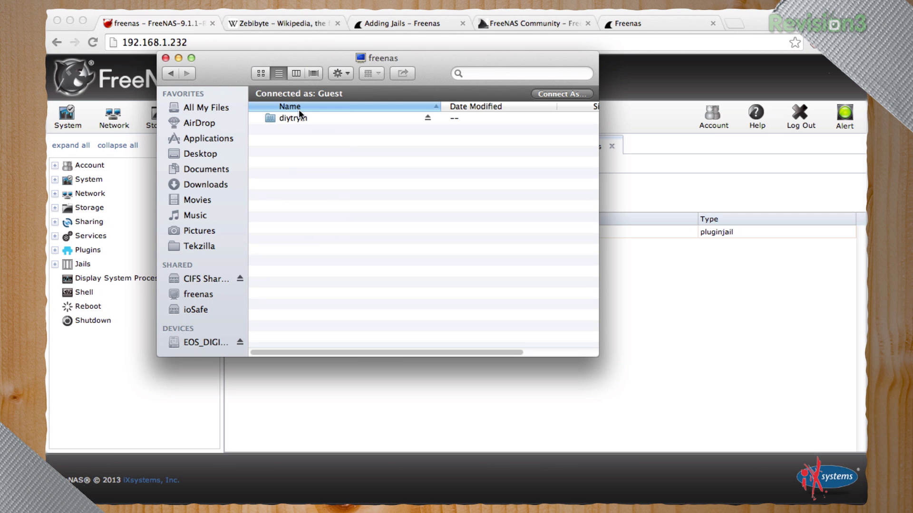
pyautogui.doubleClick(295, 119)
pyautogui.doubleClick(292, 114)
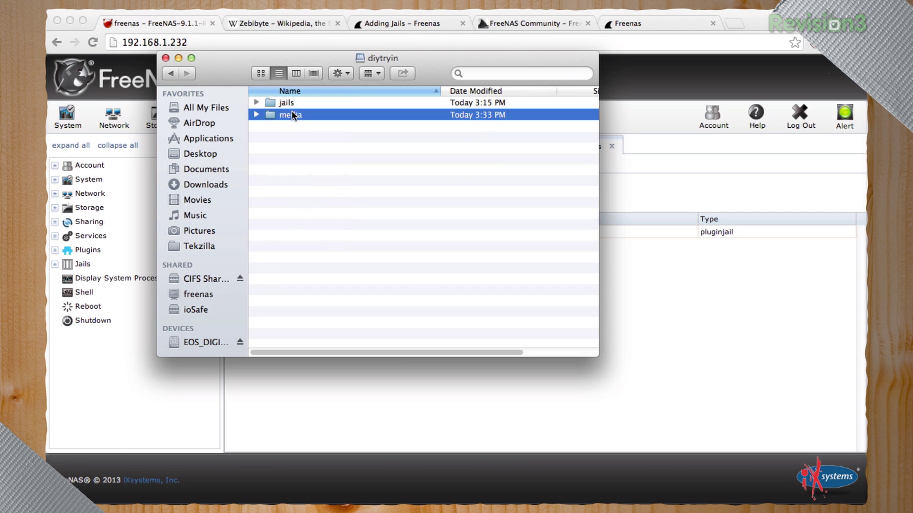
pyautogui.doubleClick(291, 115)
pyautogui.doubleClick(290, 115)
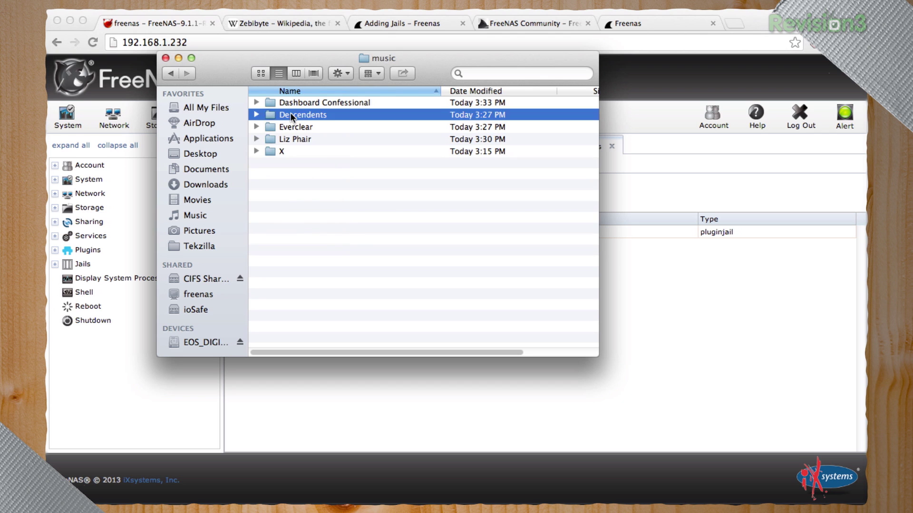
# Expand the album and play track 02, 'I Don't Want to Grow Up', in iTunes
pyautogui.click(256, 139)
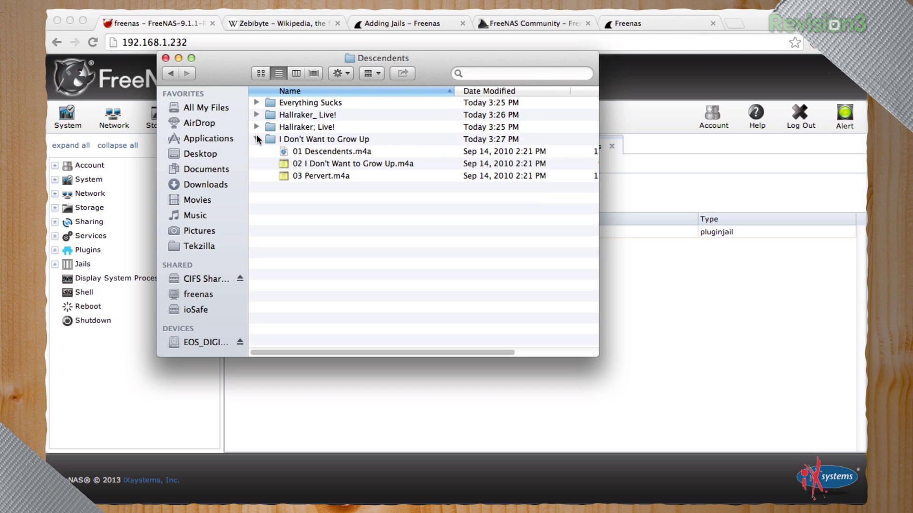
pyautogui.click(310, 152)
pyautogui.click(312, 163)
pyautogui.doubleClick(313, 163)
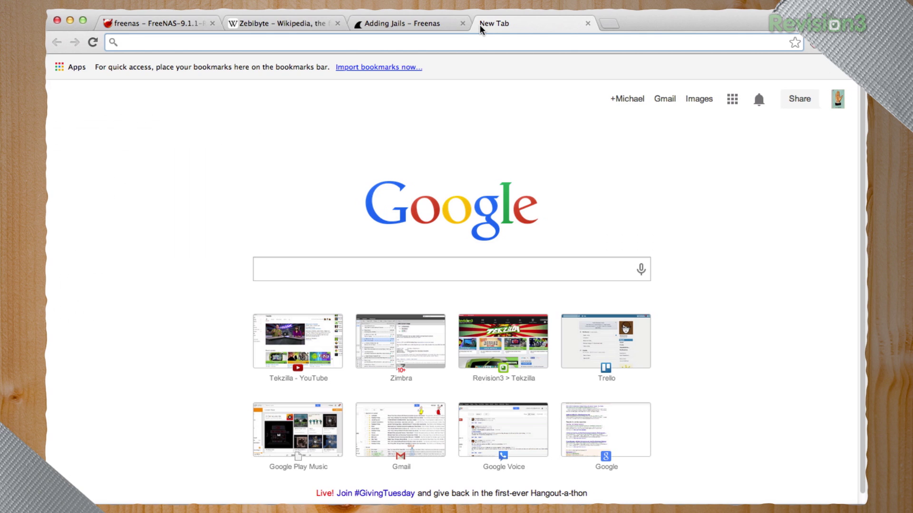
# Load freenas.org in a new tab and look over its Our Community page
pyautogui.write('freen')
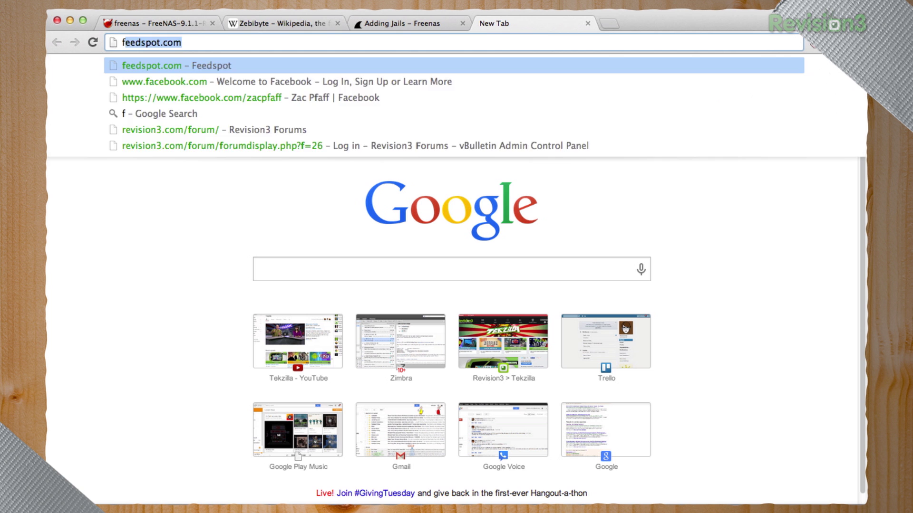
pyautogui.write('as.org')
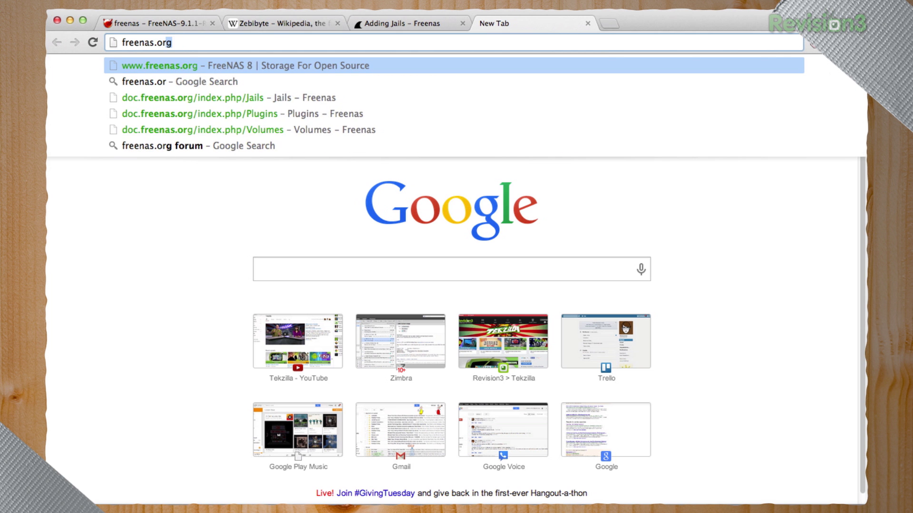
pyautogui.press('Return')
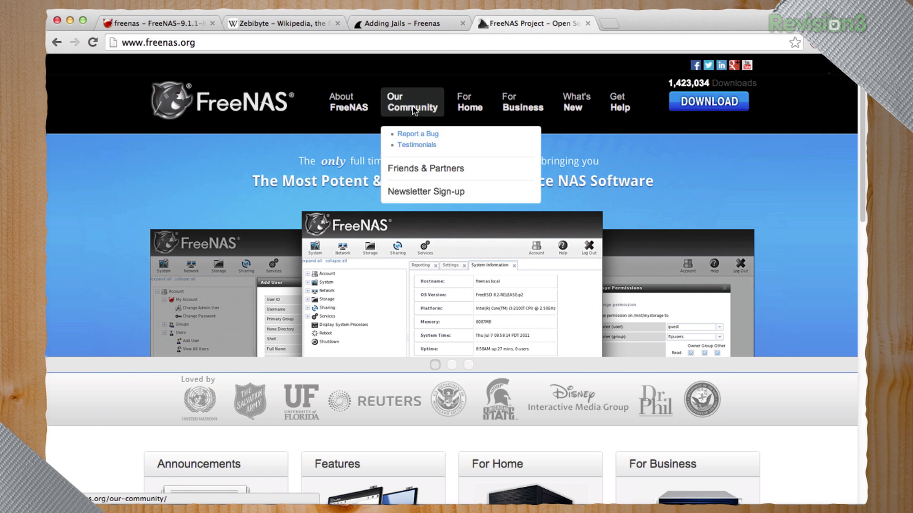
pyautogui.click(414, 110)
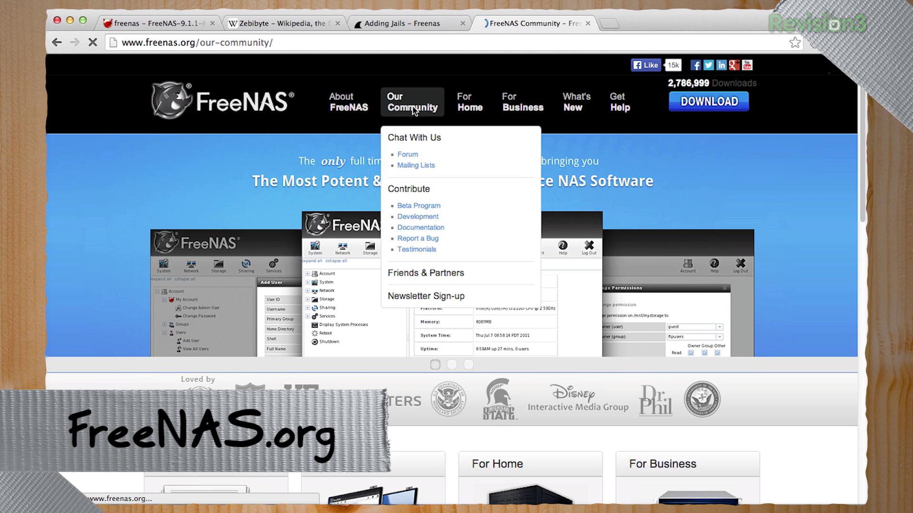
pyautogui.scroll(-10, 413, 110)
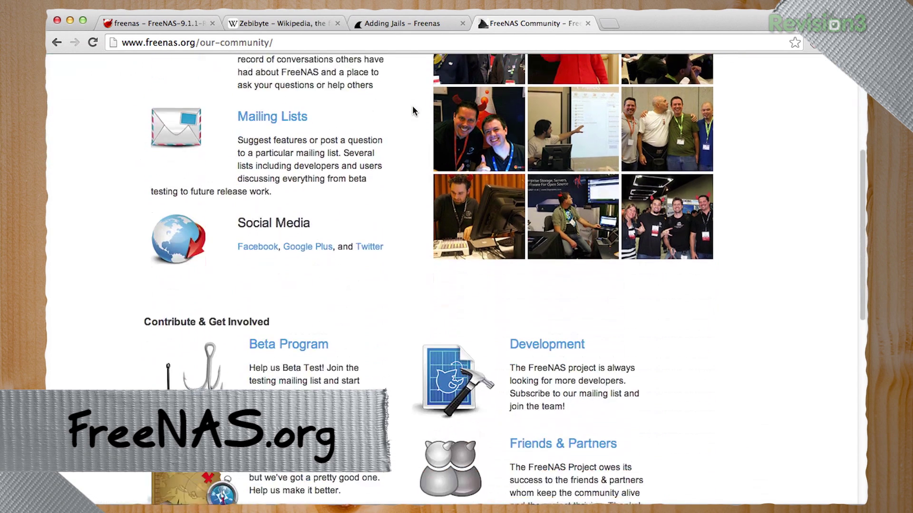
pyautogui.scroll(3, 413, 110)
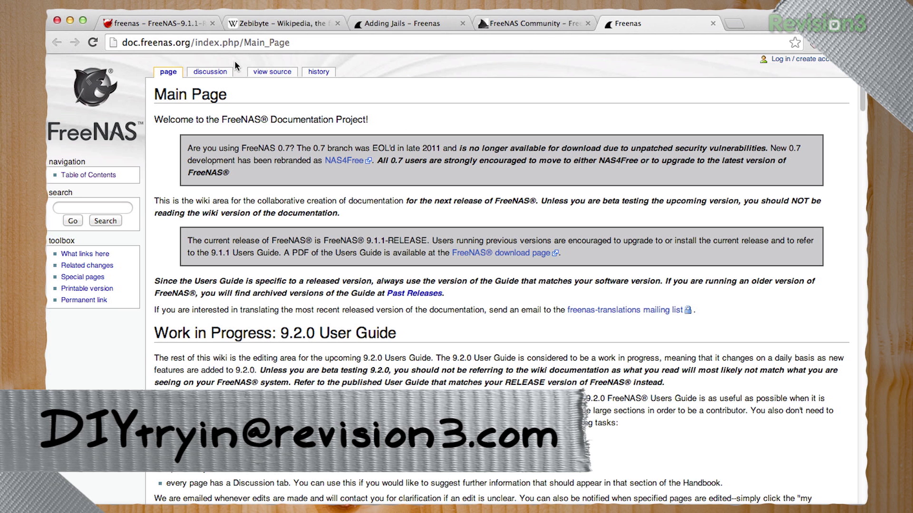
# Back on the FreeNAS Jails page, collapse the System, Network, Storage, Sharing and Plugins tree branches
pyautogui.click(175, 21)
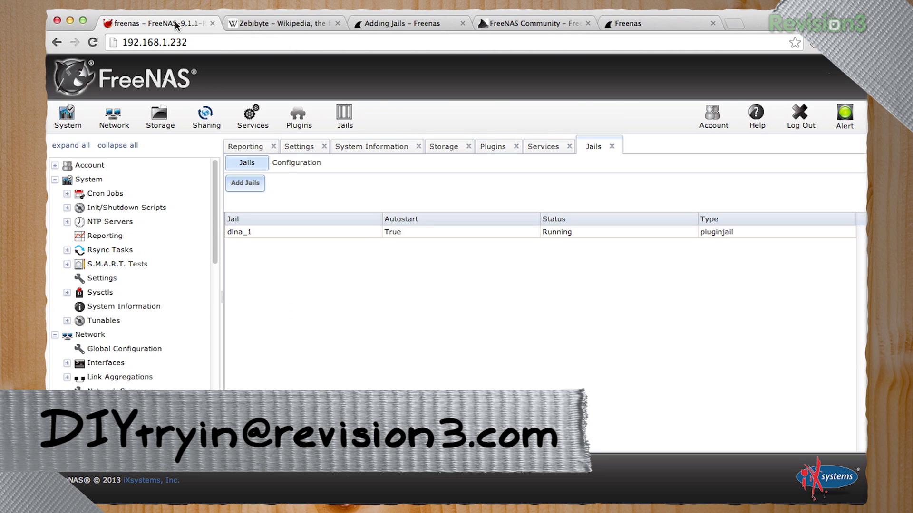
pyautogui.click(55, 180)
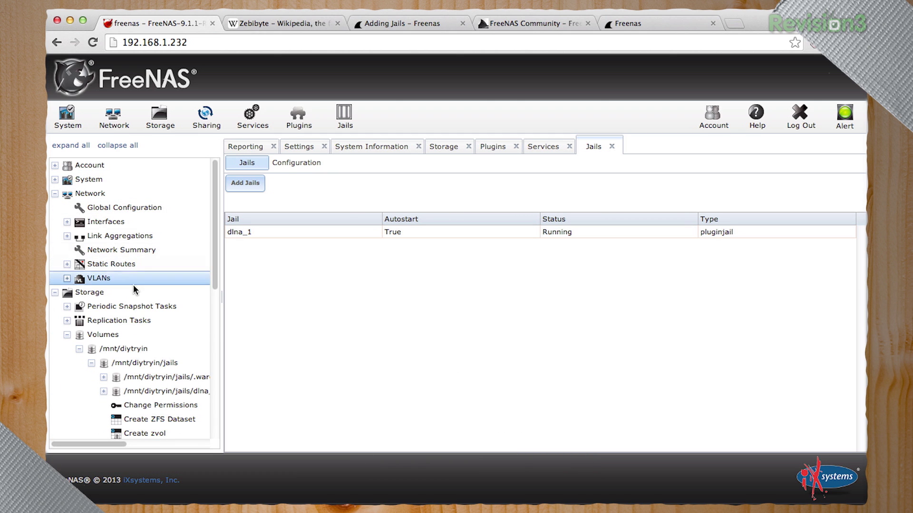
pyautogui.click(55, 194)
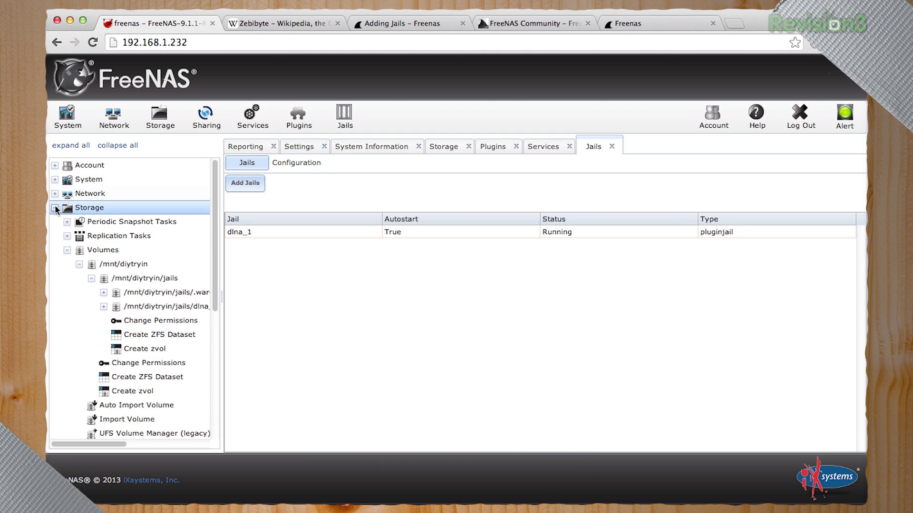
pyautogui.click(55, 208)
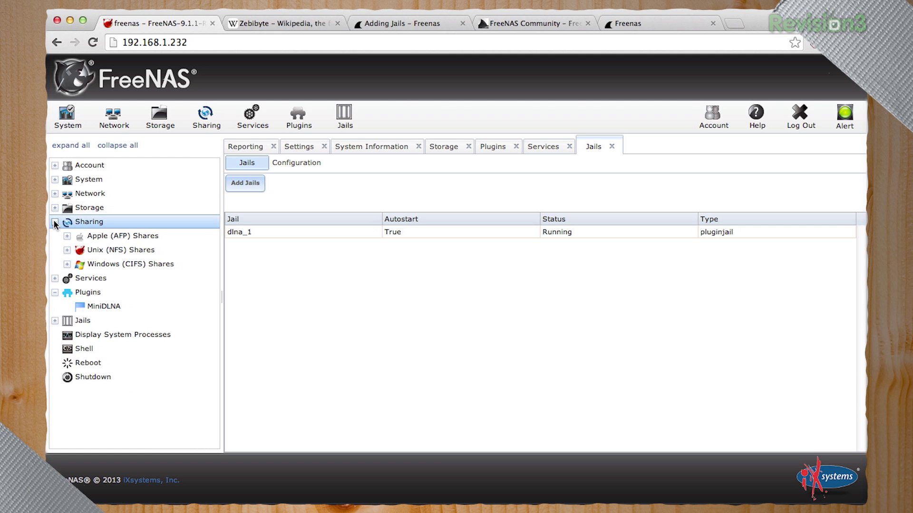
pyautogui.click(55, 222)
pyautogui.click(55, 250)
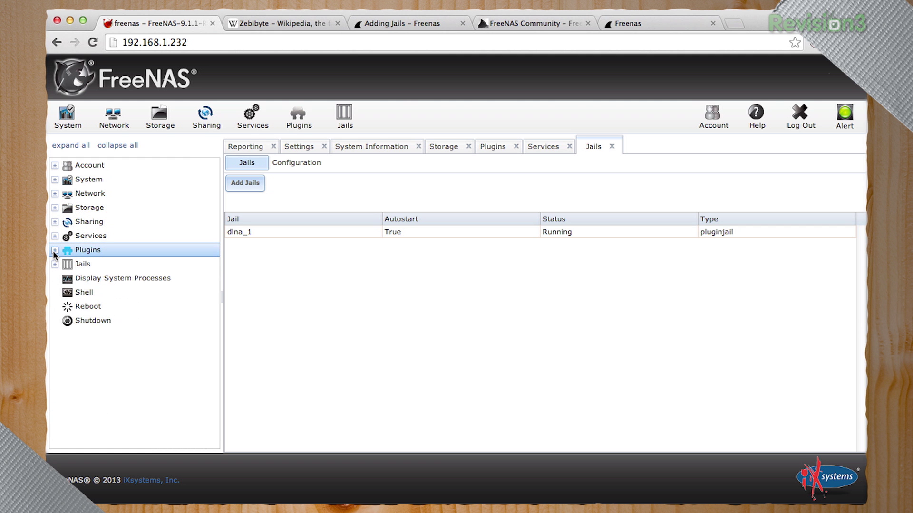